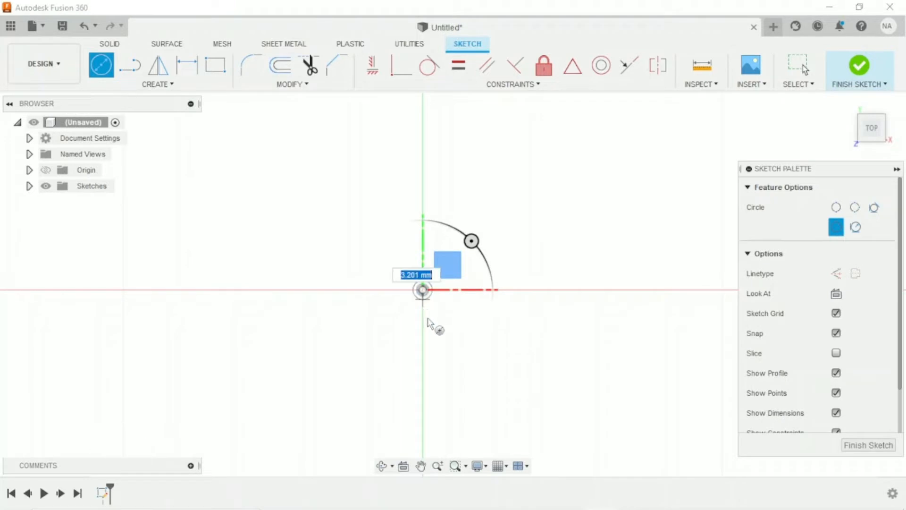
Draw a 30 mm diameter circle centred on the origin and finish the sketch.
{"action": "type", "text": "30"}
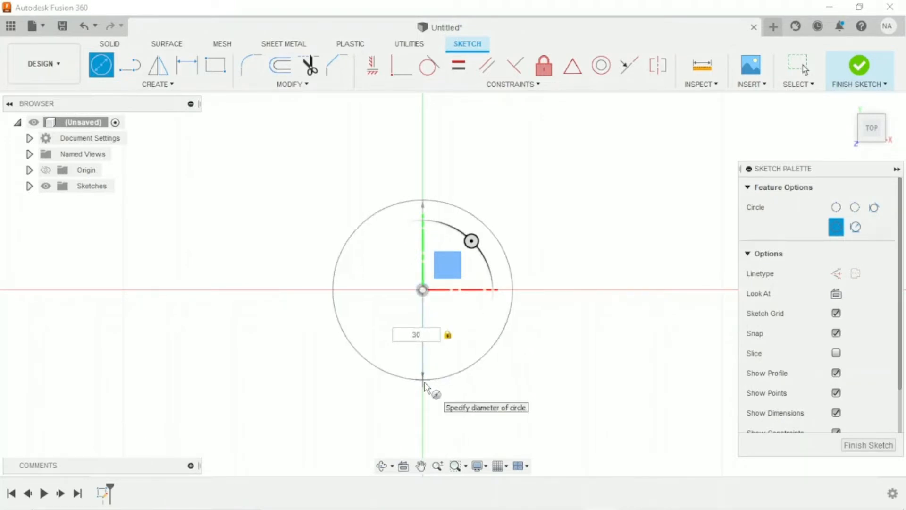
{"action": "key", "text": "Return"}
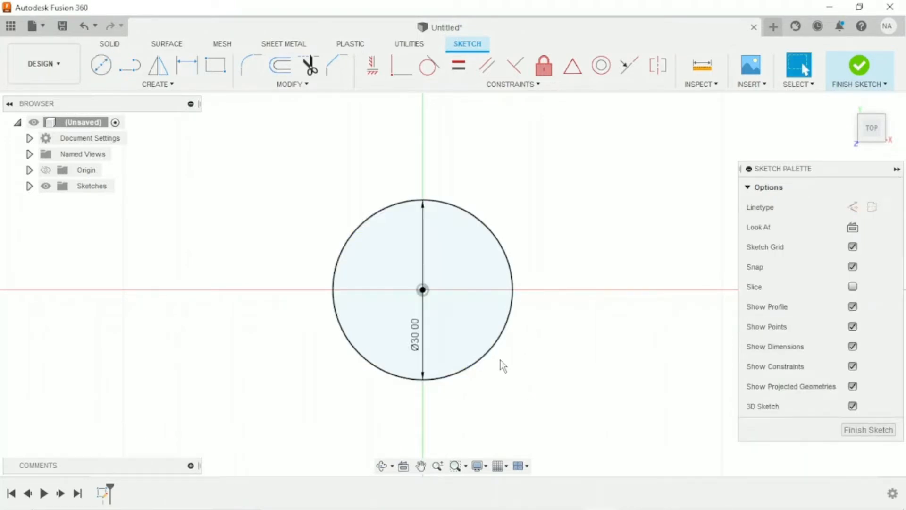
{"action": "left_click", "coordinate": [863, 75]}
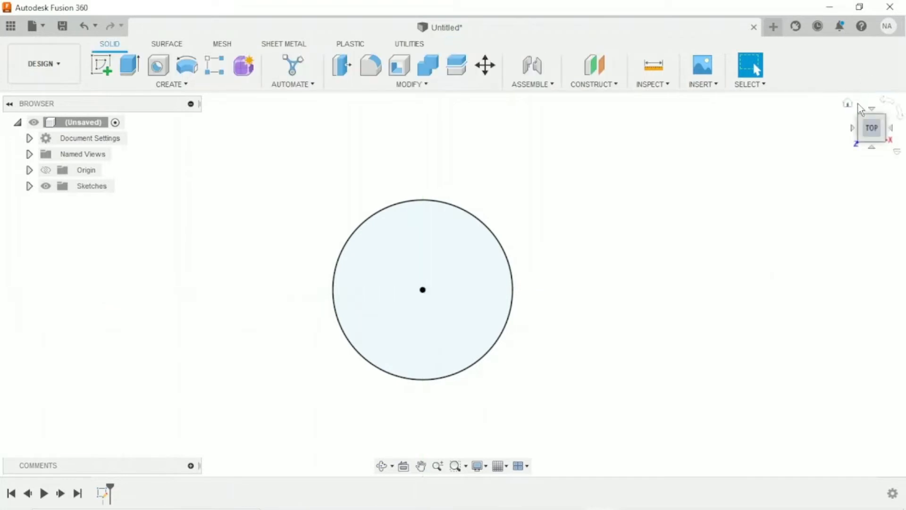
Extrude the circle 25 mm upward to one side as a new body.
{"action": "middle_click_drag", "start_coordinate": [741, 218], "coordinate": [548, 326]}
{"action": "scroll", "coordinate": [573, 298], "scroll_direction": "down", "scroll_amount": 1}
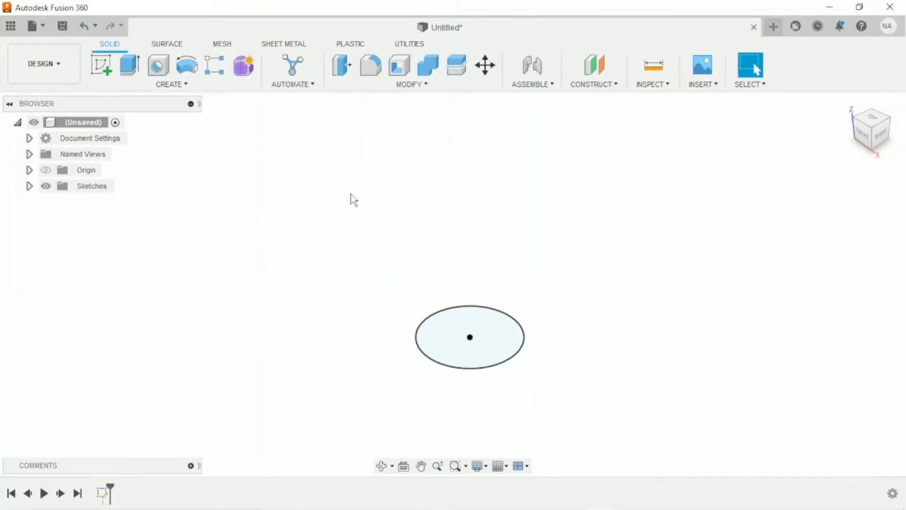
{"action": "left_click", "coordinate": [137, 72]}
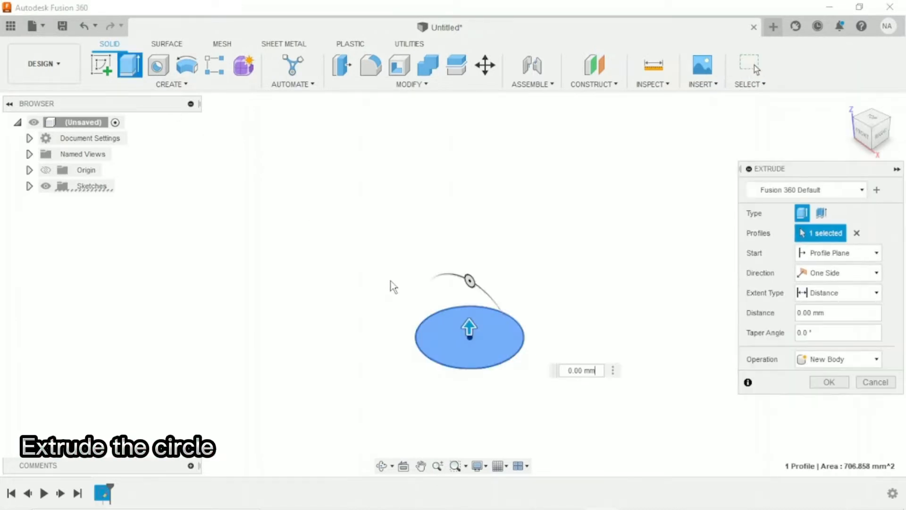
{"action": "left_click_drag", "start_coordinate": [470, 327], "coordinate": [469, 259]}
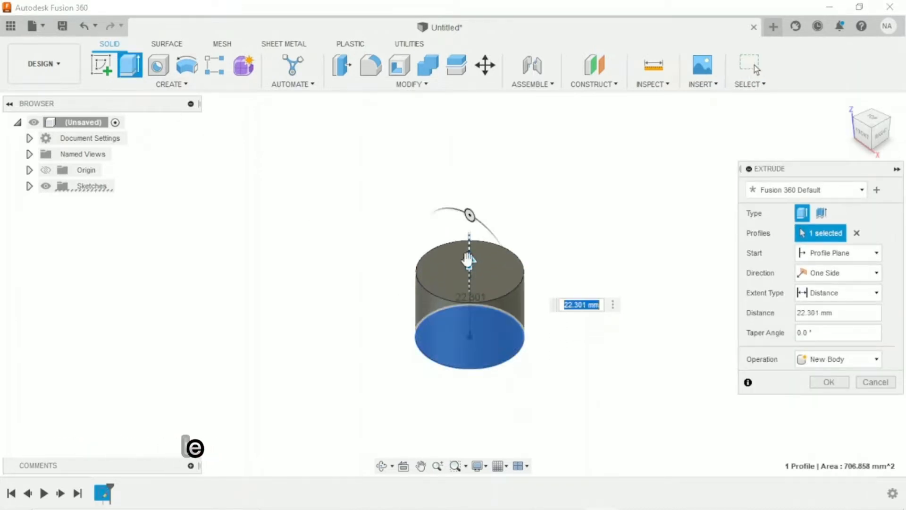
{"action": "type", "text": "25"}
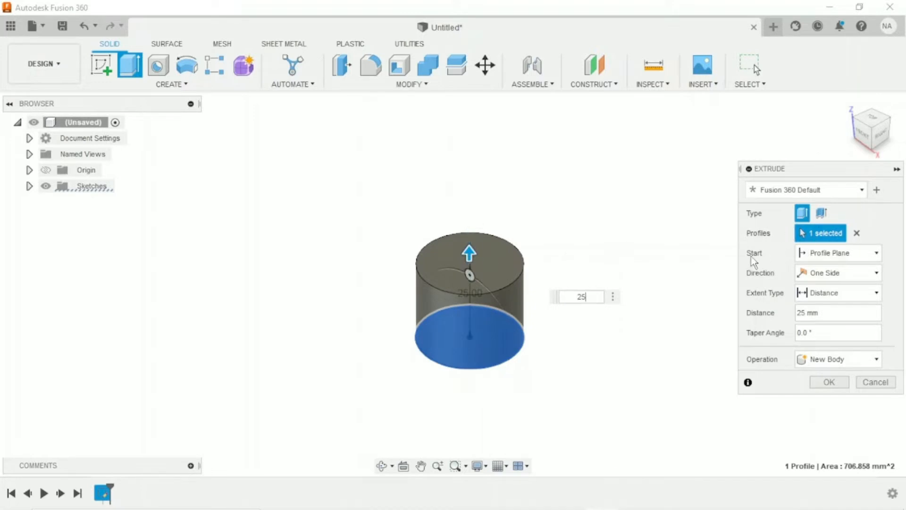
{"action": "left_click", "coordinate": [813, 277]}
{"action": "left_click", "coordinate": [763, 292]}
{"action": "left_click", "coordinate": [814, 296]}
{"action": "left_click", "coordinate": [801, 311]}
{"action": "left_click", "coordinate": [831, 359]}
{"action": "left_click", "coordinate": [821, 419]}
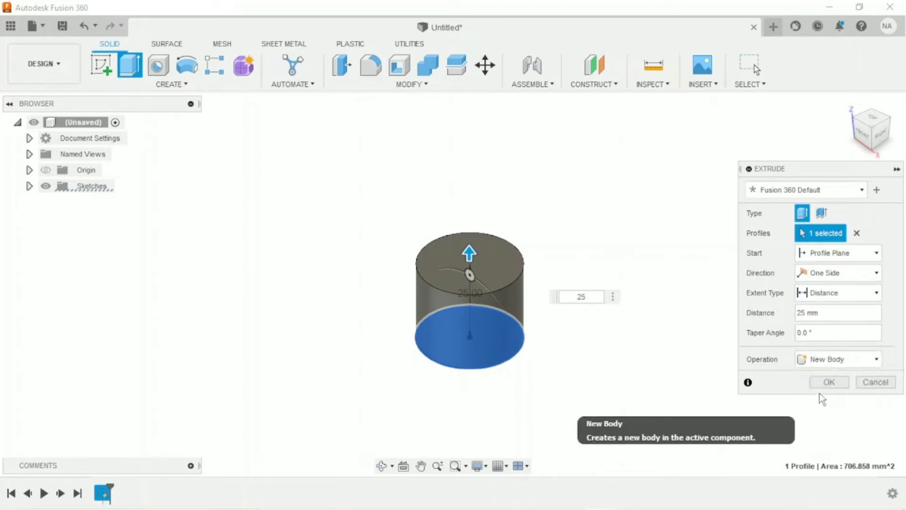
{"action": "left_click", "coordinate": [829, 383]}
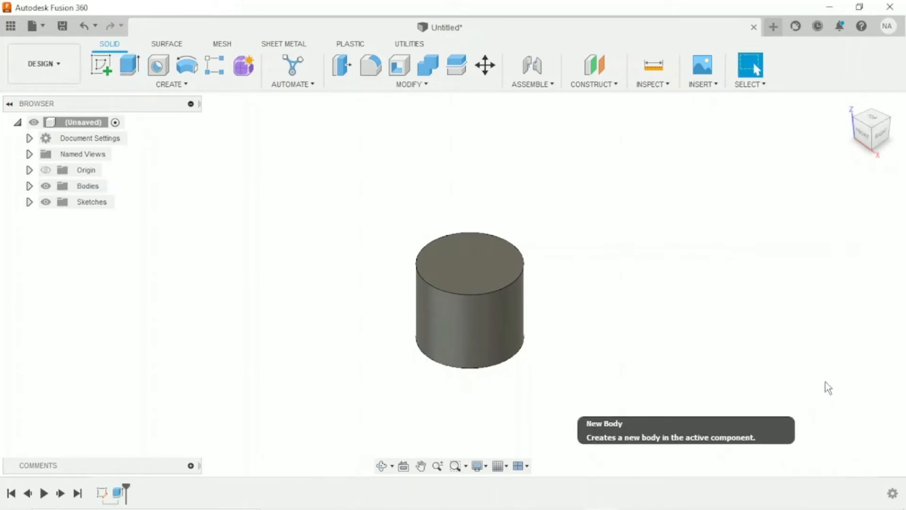
Offset the cylinder's side face by -1.5 mm as a new surface body, with chain selection off.
{"action": "middle_click_drag", "start_coordinate": [553, 301], "coordinate": [545, 288]}
{"action": "left_click", "coordinate": [171, 45]}
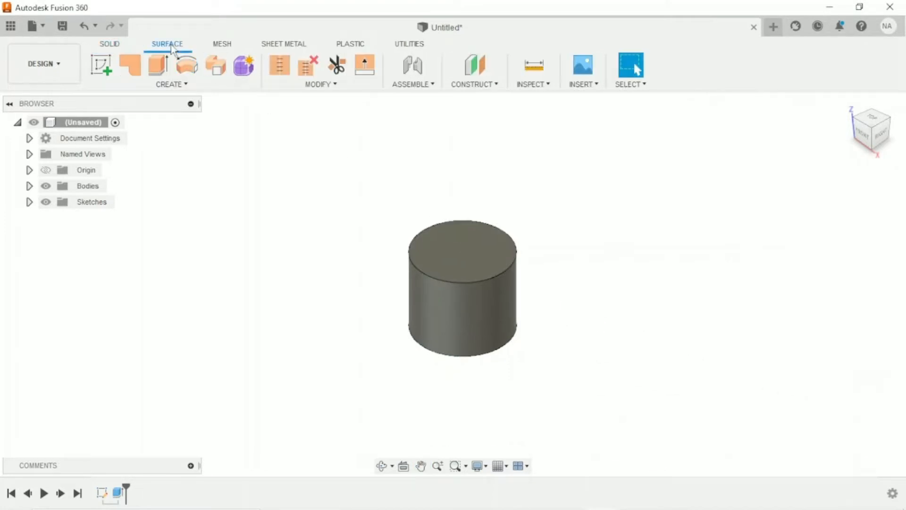
{"action": "left_click", "coordinate": [183, 84]}
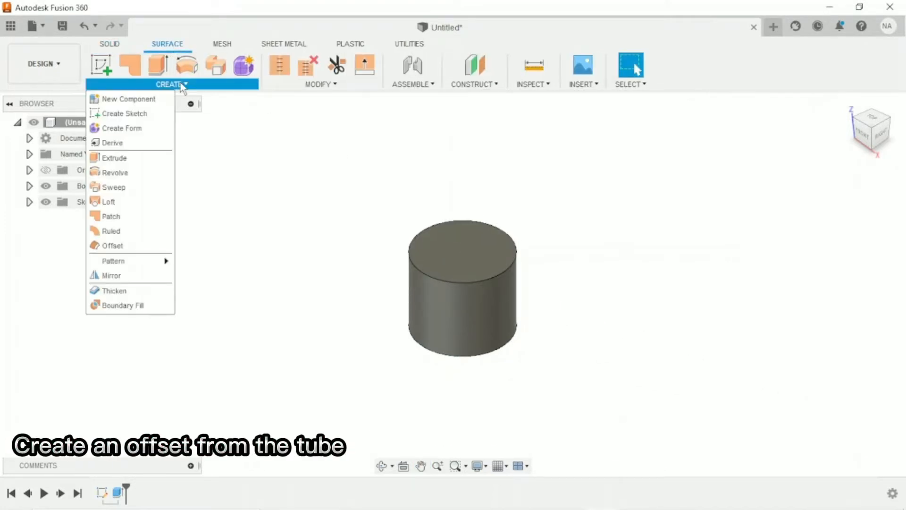
{"action": "left_click", "coordinate": [144, 245]}
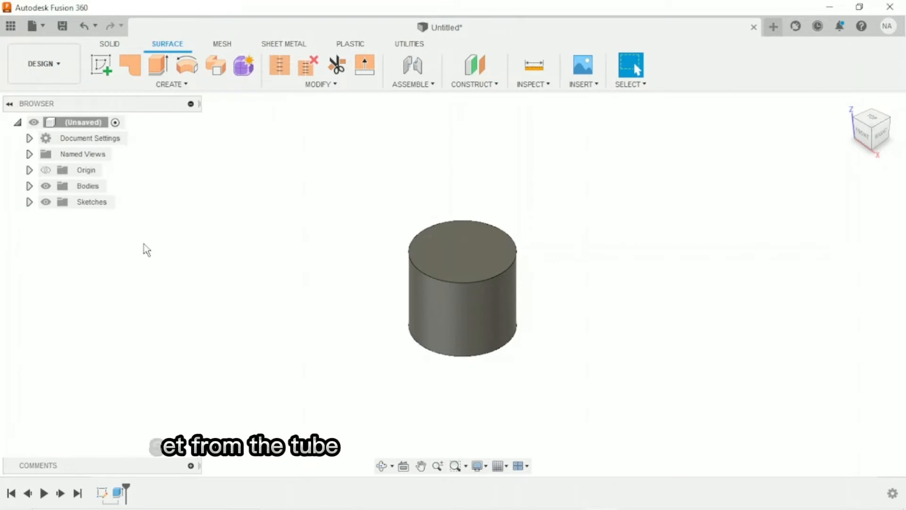
{"action": "left_click", "coordinate": [435, 297]}
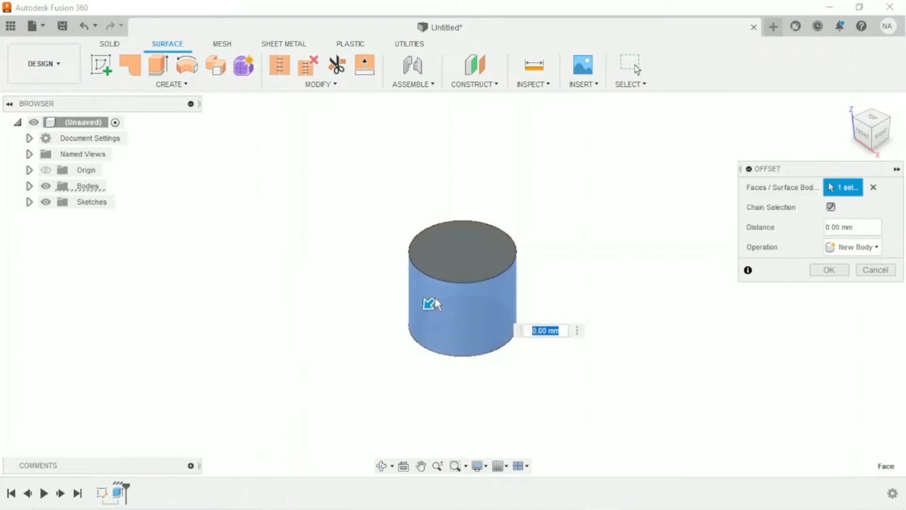
{"action": "left_click", "coordinate": [831, 206]}
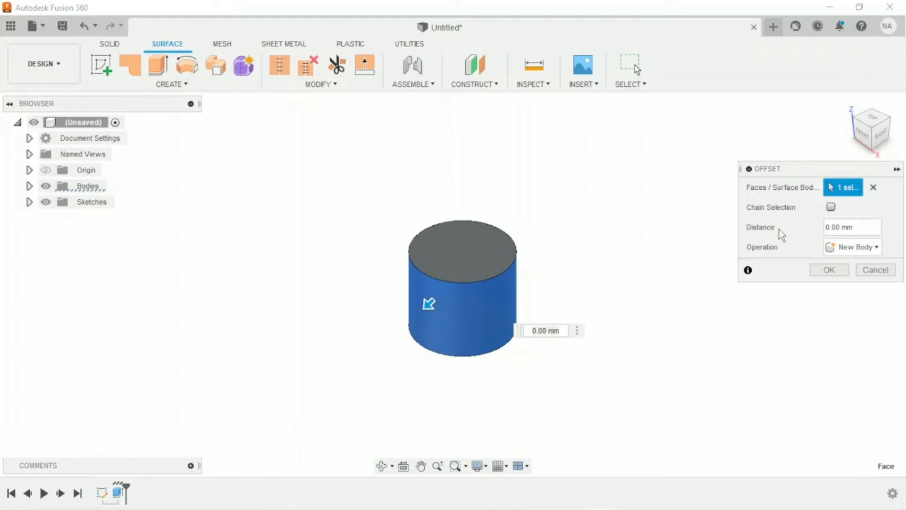
{"action": "left_click_drag", "start_coordinate": [429, 304], "coordinate": [450, 294]}
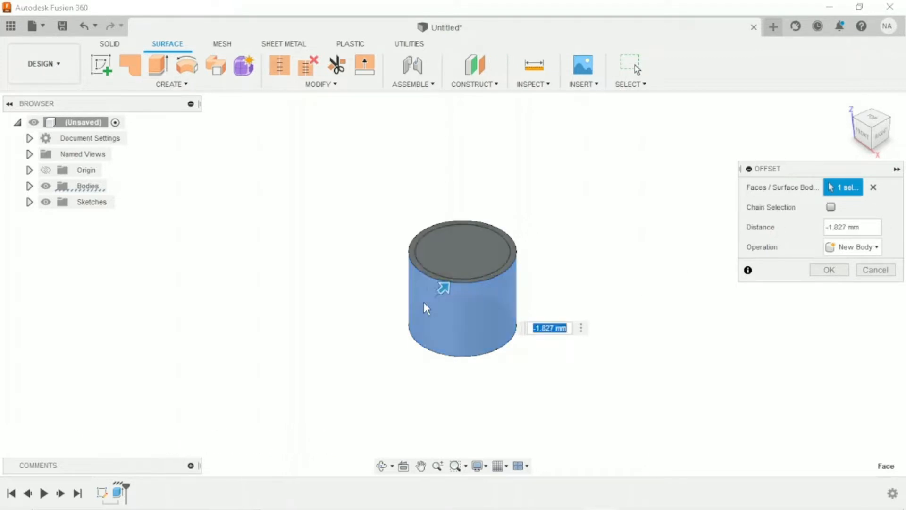
{"action": "type", "text": "-1.5"}
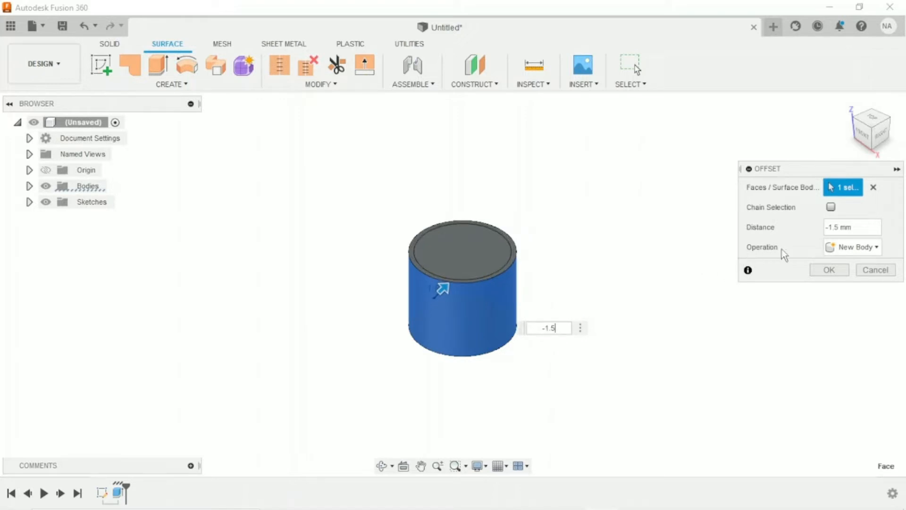
{"action": "left_click", "coordinate": [853, 247]}
{"action": "left_click", "coordinate": [842, 268]}
{"action": "left_click", "coordinate": [834, 273]}
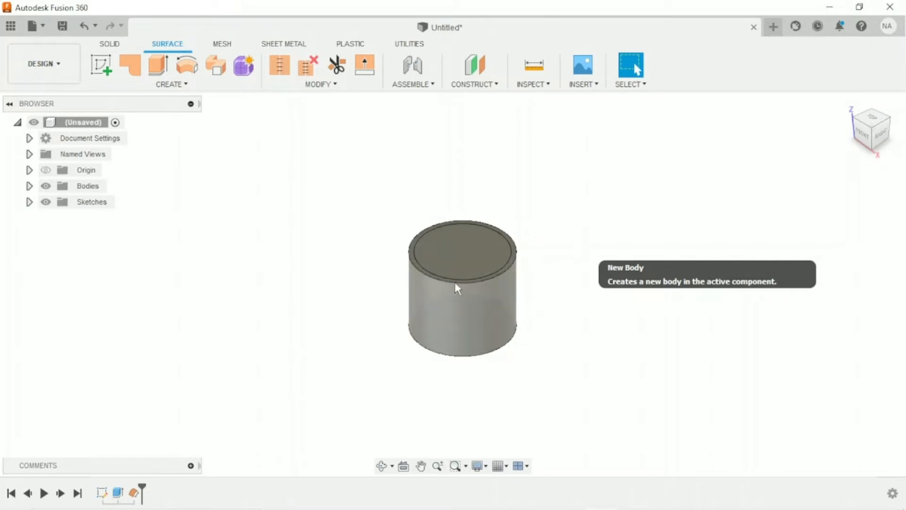
Hide the solid cylinder body so only the offset surface is shown.
{"action": "left_click", "coordinate": [29, 186]}
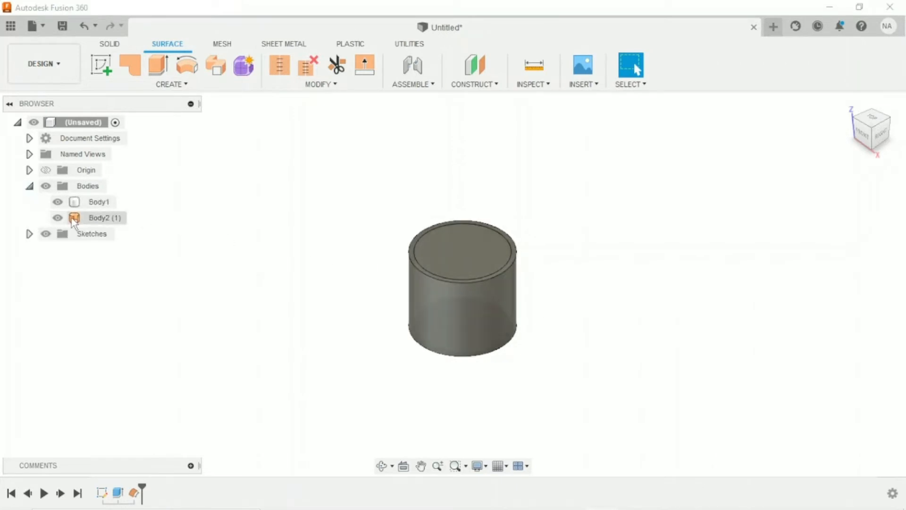
{"action": "left_click", "coordinate": [79, 201]}
{"action": "left_click", "coordinate": [57, 202]}
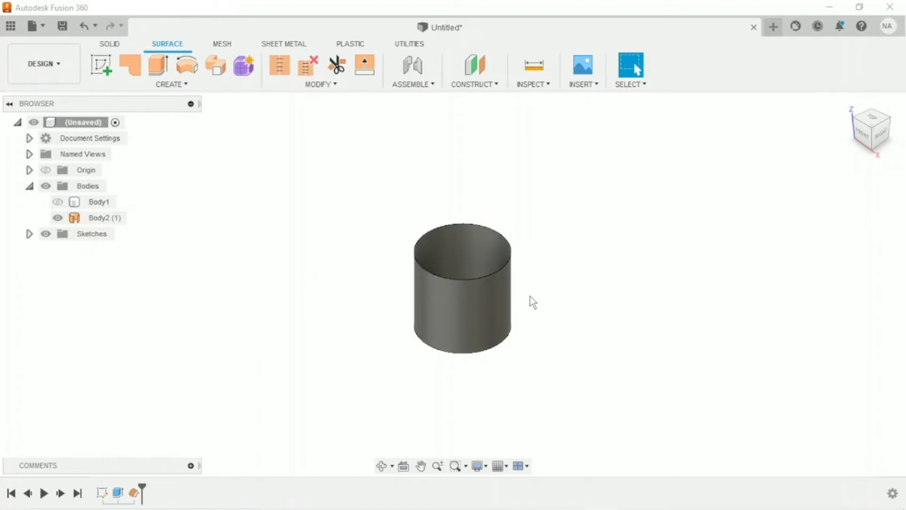
Turn off design history capture for the unsaved design and accept removing the timeline.
{"action": "right_click", "coordinate": [96, 124]}
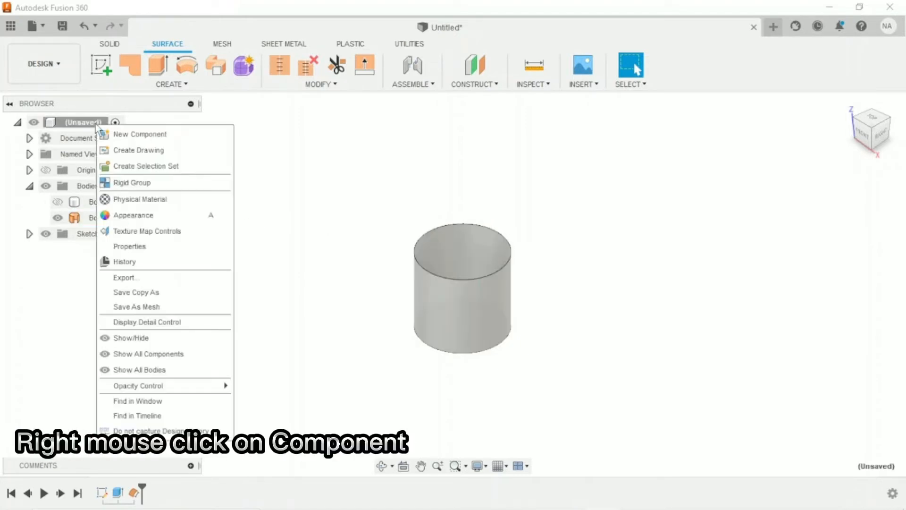
{"action": "left_click", "coordinate": [142, 433]}
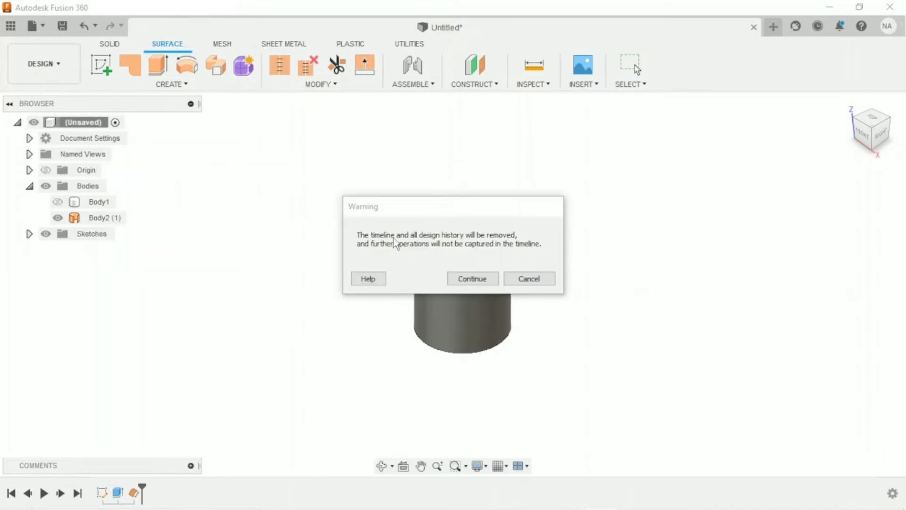
{"action": "left_click", "coordinate": [472, 279]}
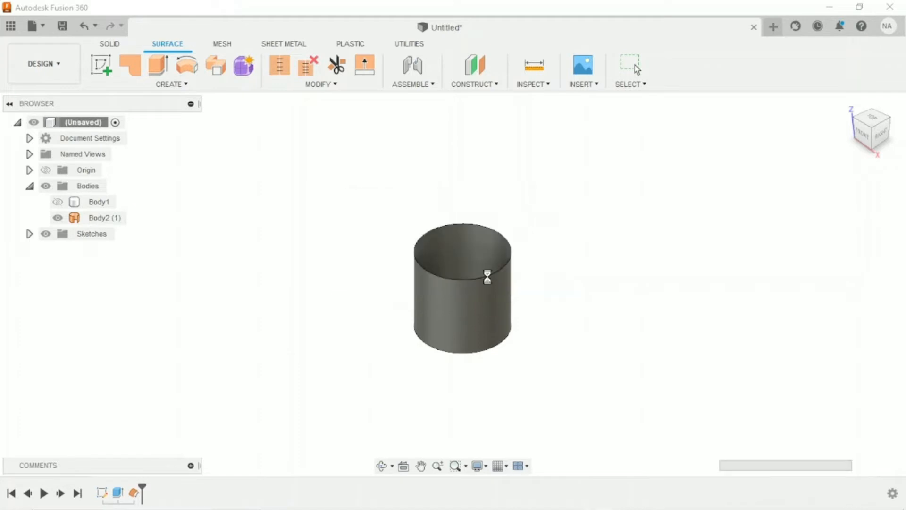
{"action": "middle_click_drag", "start_coordinate": [573, 286], "coordinate": [546, 291]}
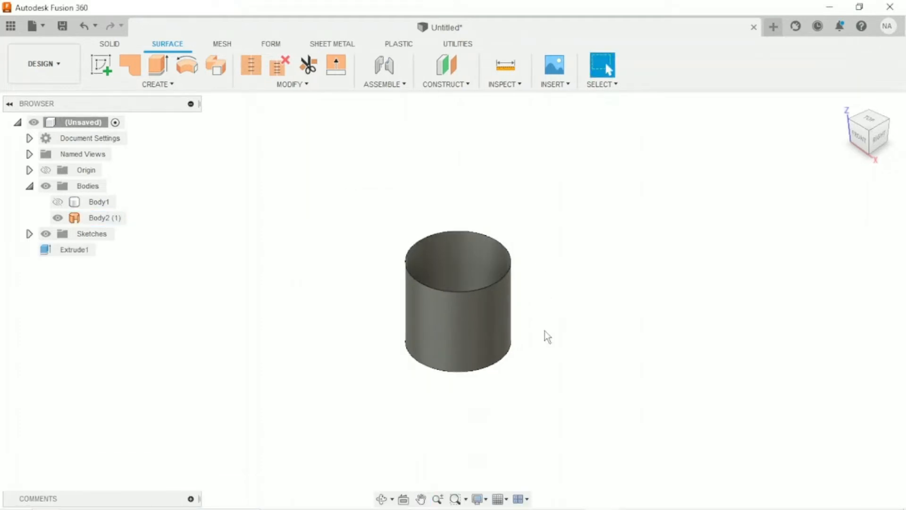
Set up Tessellate on the offset surface with preview on, surface deviation 0.01 mm, normal deviation 11 and maximum edge length about 30.9 mm.
{"action": "left_click", "coordinate": [234, 41]}
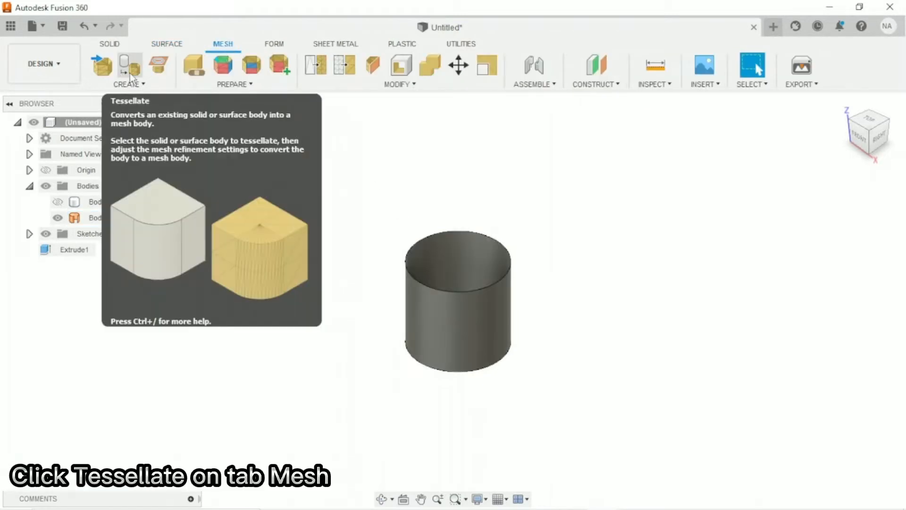
{"action": "left_click", "coordinate": [130, 71]}
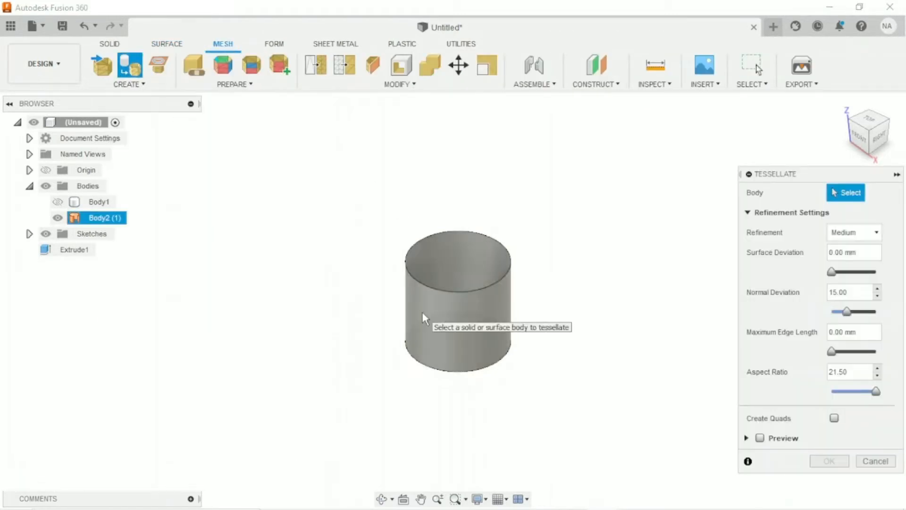
{"action": "left_click", "coordinate": [423, 315]}
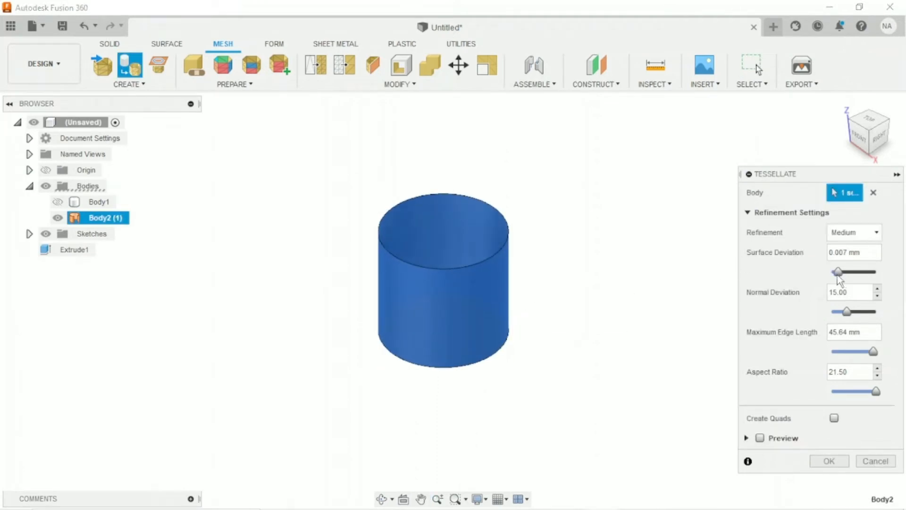
{"action": "left_click_drag", "start_coordinate": [838, 276], "coordinate": [842, 274]}
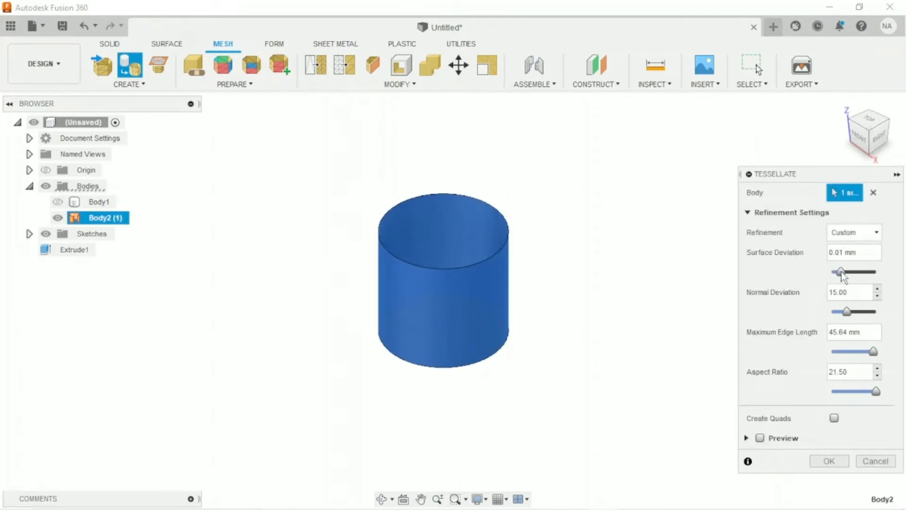
{"action": "left_click", "coordinate": [769, 440]}
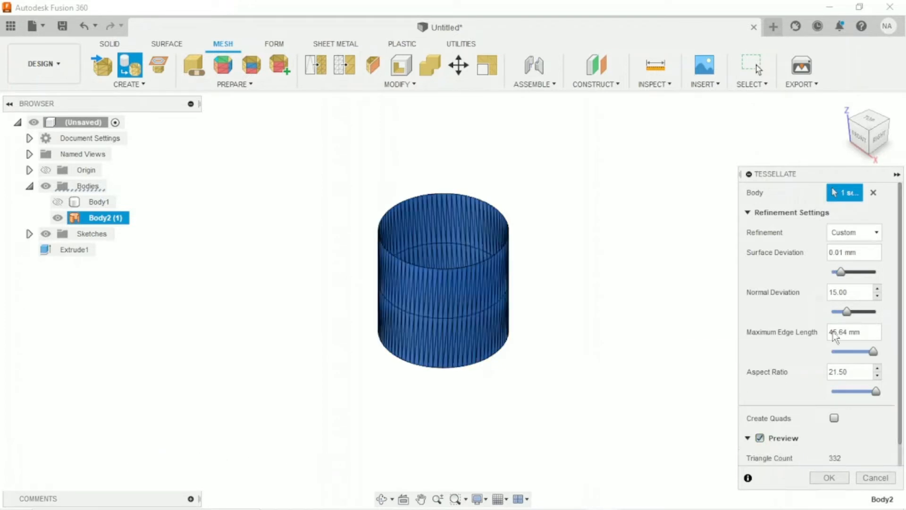
{"action": "left_click", "coordinate": [843, 312]}
{"action": "left_click_drag", "start_coordinate": [873, 352], "coordinate": [861, 352]}
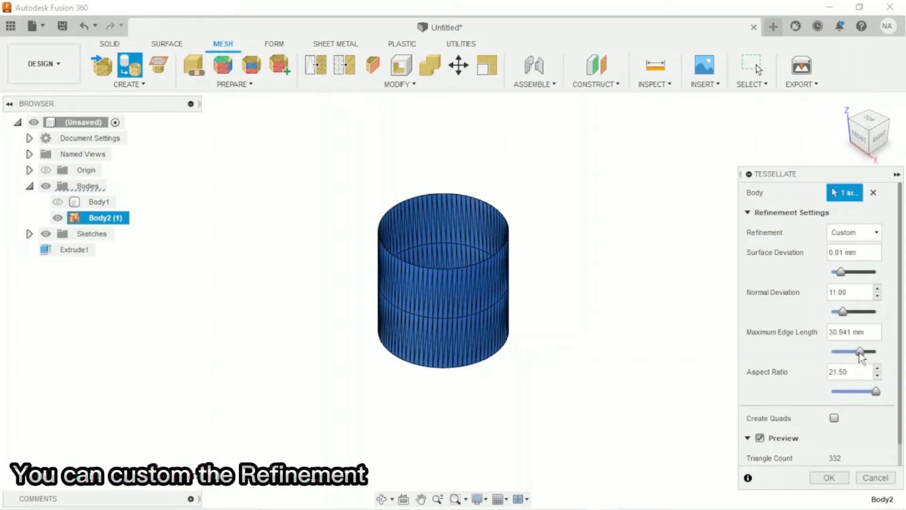
Refine the tessellation to surface deviation 0.013 mm, maximum edge length 33.815 mm and aspect ratio 10.044, and create the mesh.
{"action": "left_click_drag", "start_coordinate": [877, 391], "coordinate": [854, 391]}
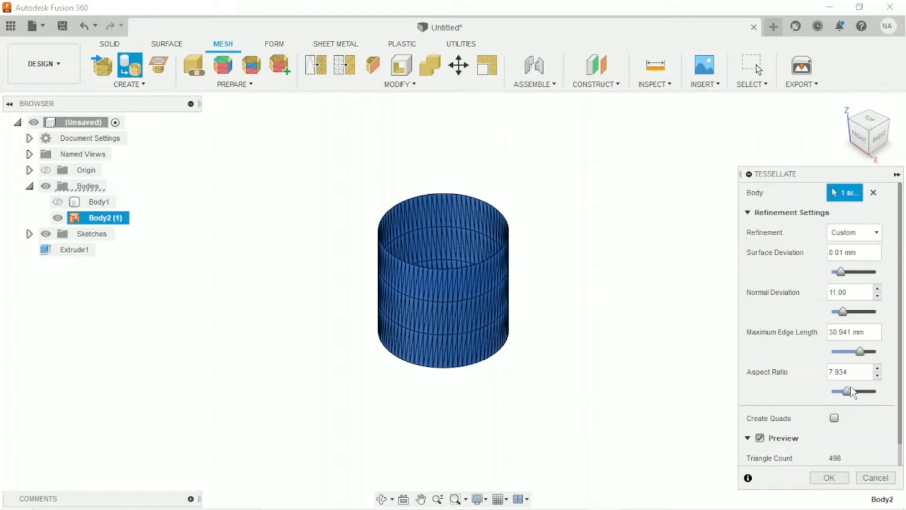
{"action": "left_click_drag", "start_coordinate": [847, 391], "coordinate": [855, 392]}
{"action": "left_click_drag", "start_coordinate": [846, 275], "coordinate": [849, 274]}
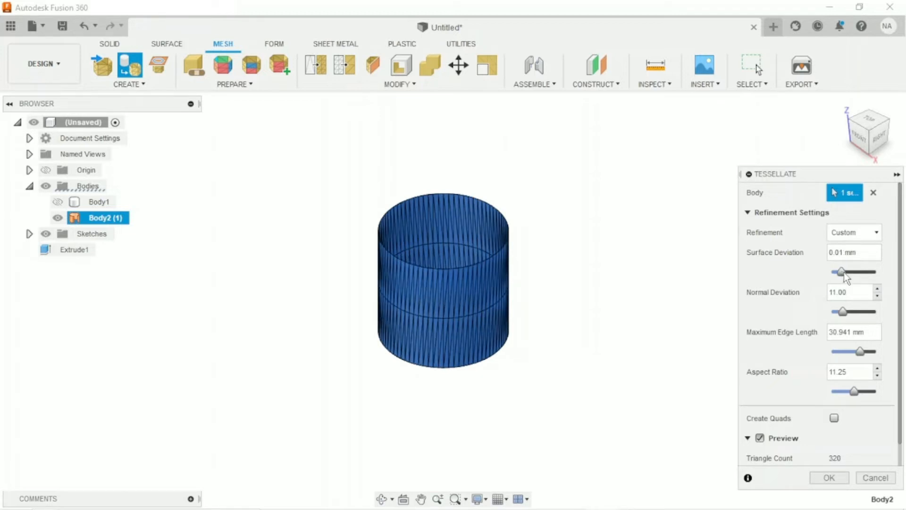
{"action": "left_click", "coordinate": [845, 273]}
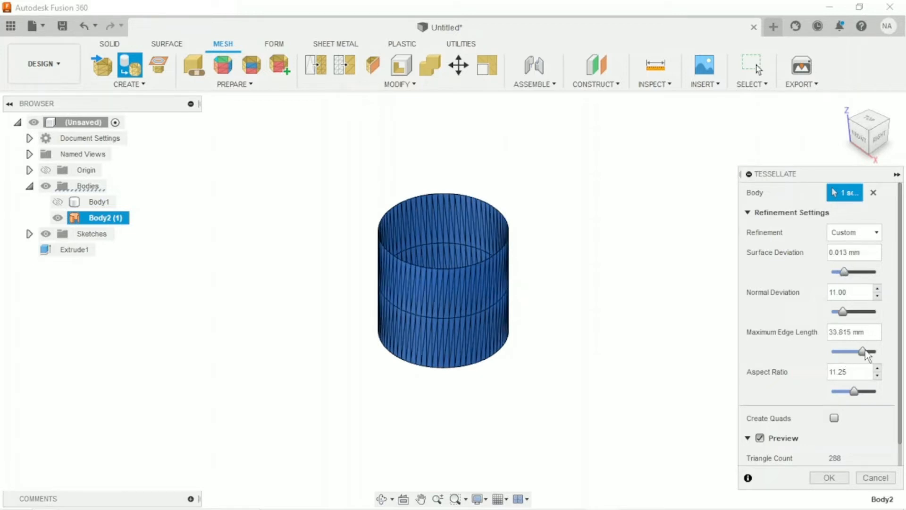
{"action": "left_click_drag", "start_coordinate": [856, 391], "coordinate": [852, 390]}
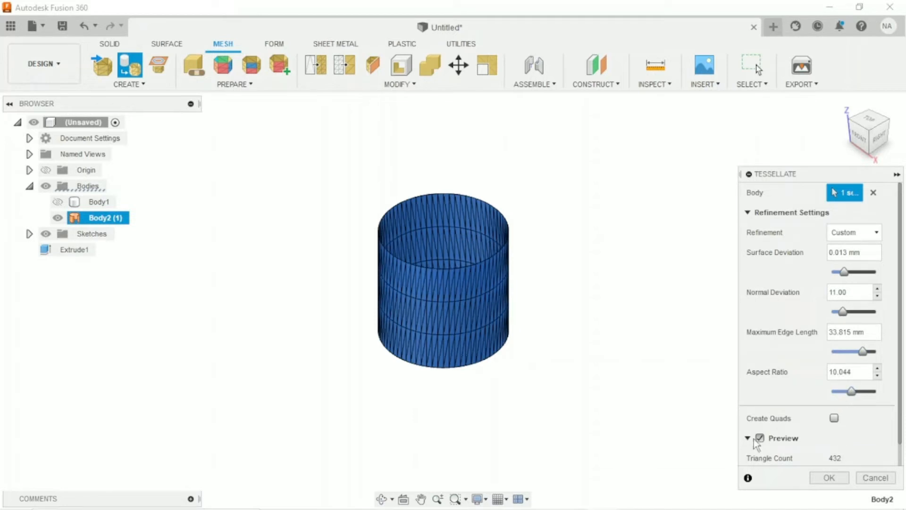
{"action": "left_click", "coordinate": [817, 480]}
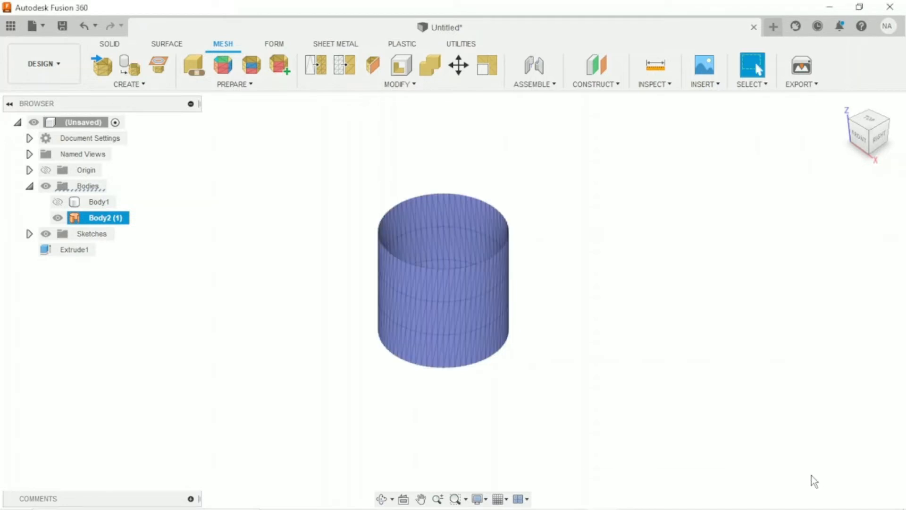
{"action": "middle_click_drag", "start_coordinate": [549, 300], "coordinate": [554, 312]}
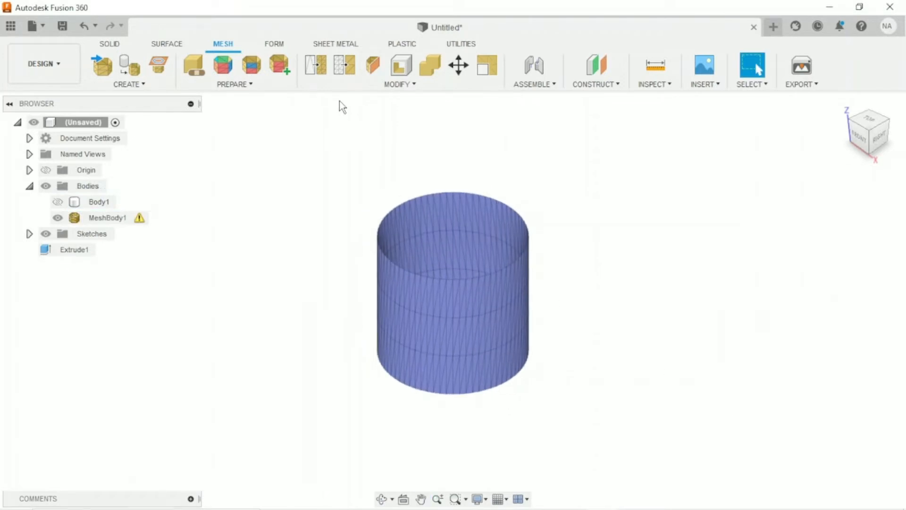
Remesh the mesh body with the Uniform type, a density of 0.727 and preview turned on.
{"action": "left_click", "coordinate": [344, 87]}
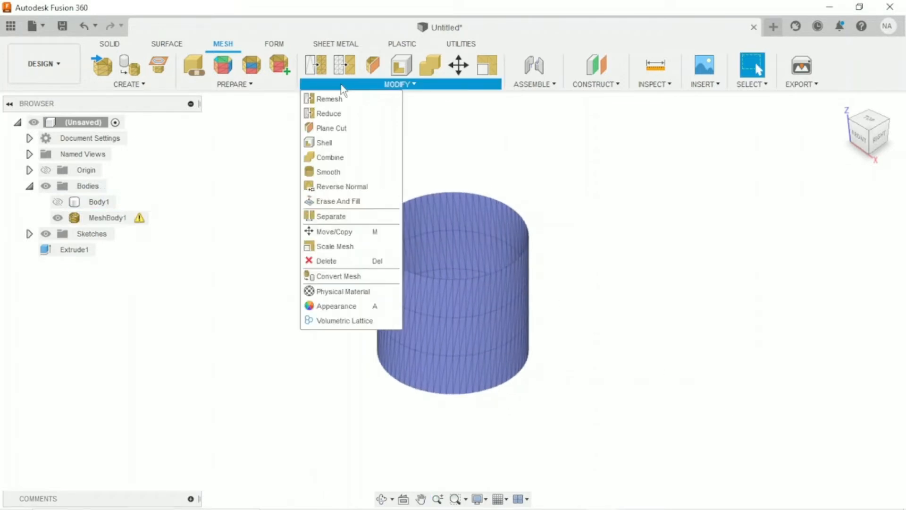
{"action": "left_click", "coordinate": [346, 100]}
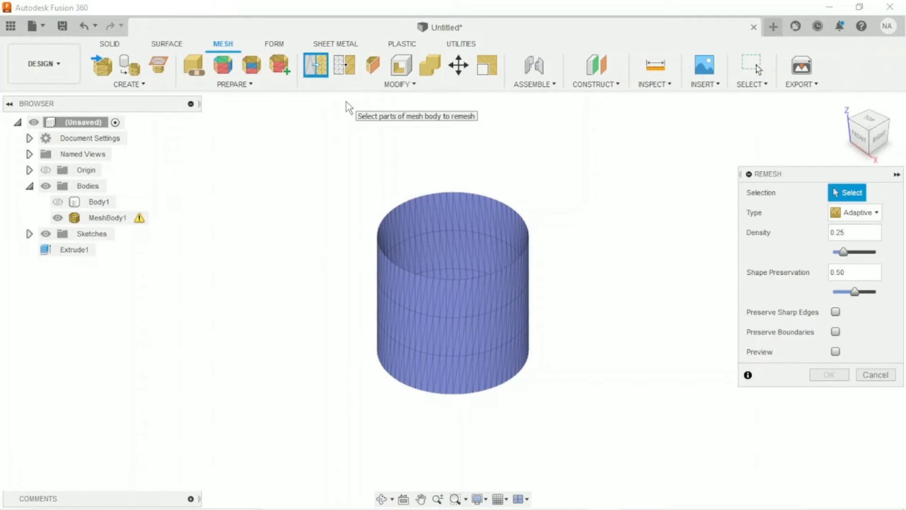
{"action": "left_click", "coordinate": [116, 217]}
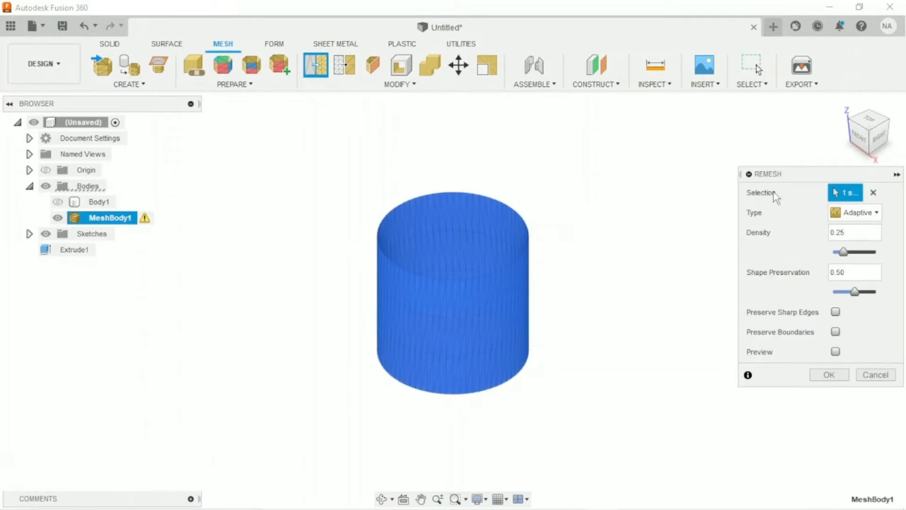
{"action": "left_click", "coordinate": [848, 214]}
{"action": "left_click", "coordinate": [849, 245]}
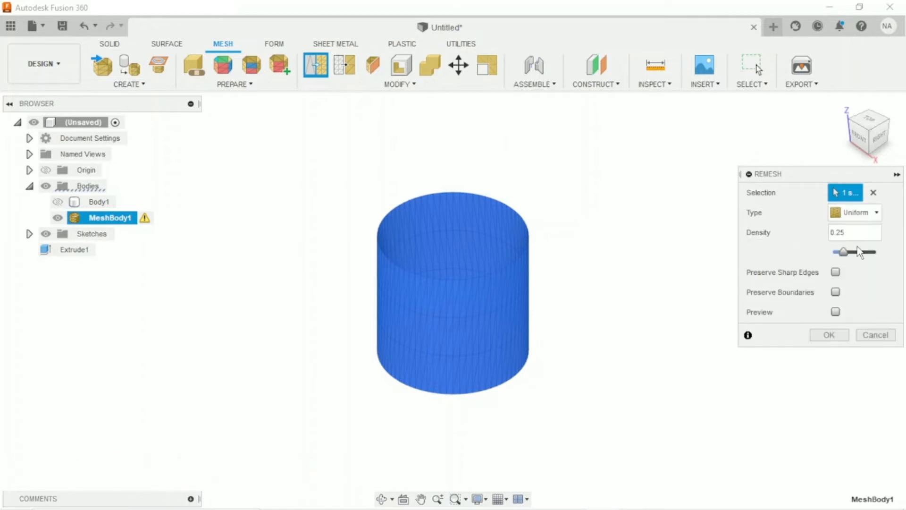
{"action": "left_click", "coordinate": [836, 311]}
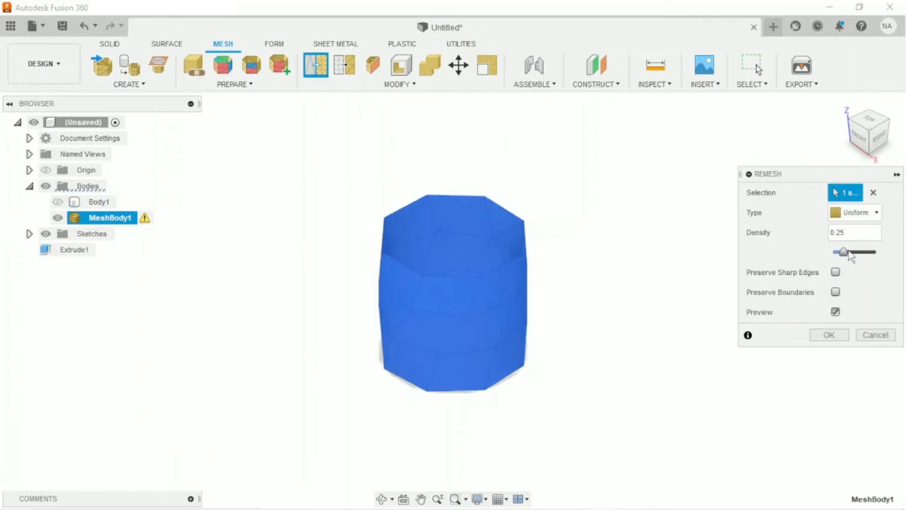
{"action": "left_click_drag", "start_coordinate": [845, 254], "coordinate": [868, 258]}
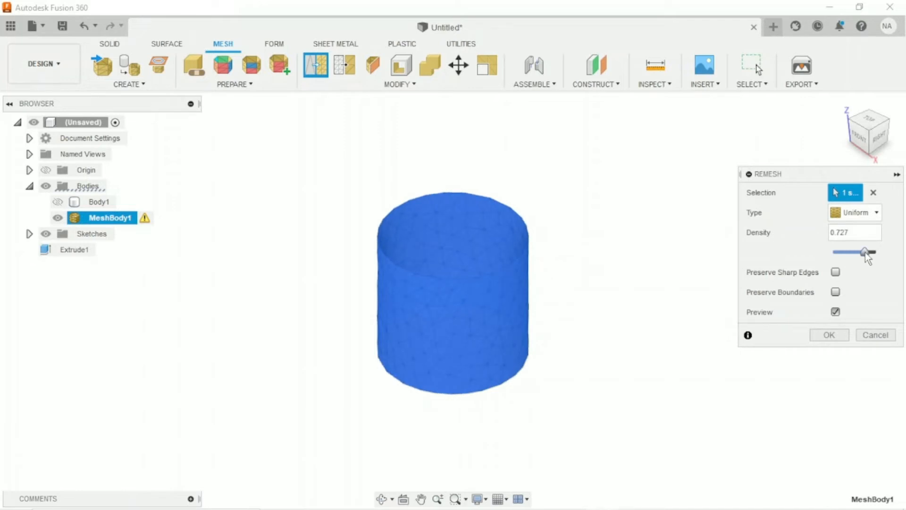
{"action": "middle_click_drag", "start_coordinate": [634, 311], "coordinate": [481, 323], "text": "shift"}
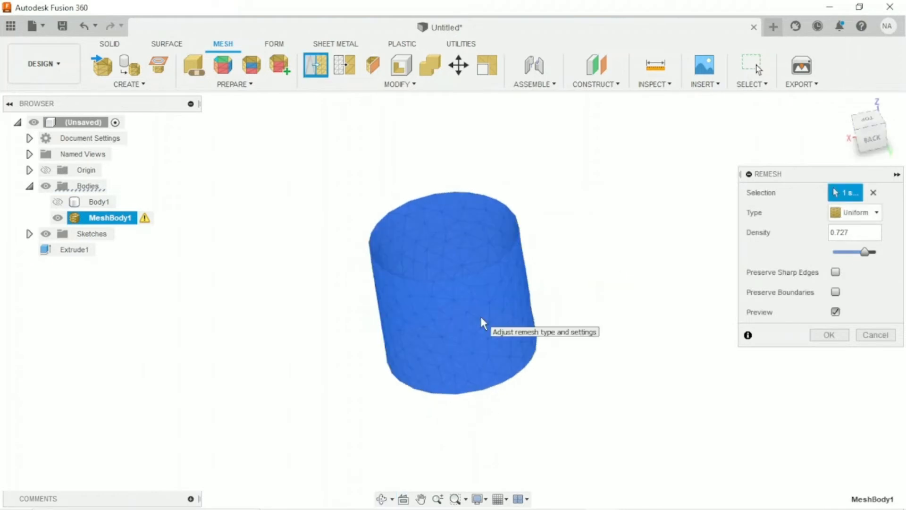
{"action": "left_click", "coordinate": [818, 339]}
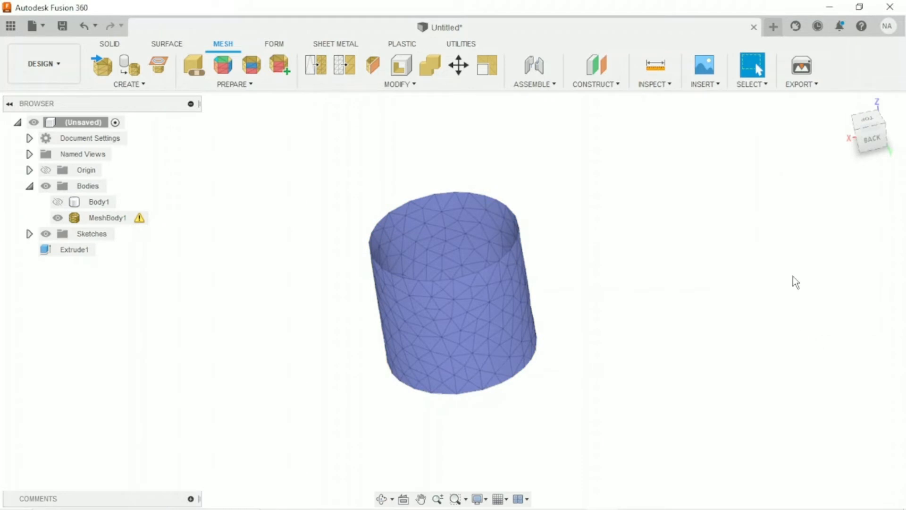
Convert the remeshed body into a surface body using the Faceted method.
{"action": "left_click", "coordinate": [839, 127]}
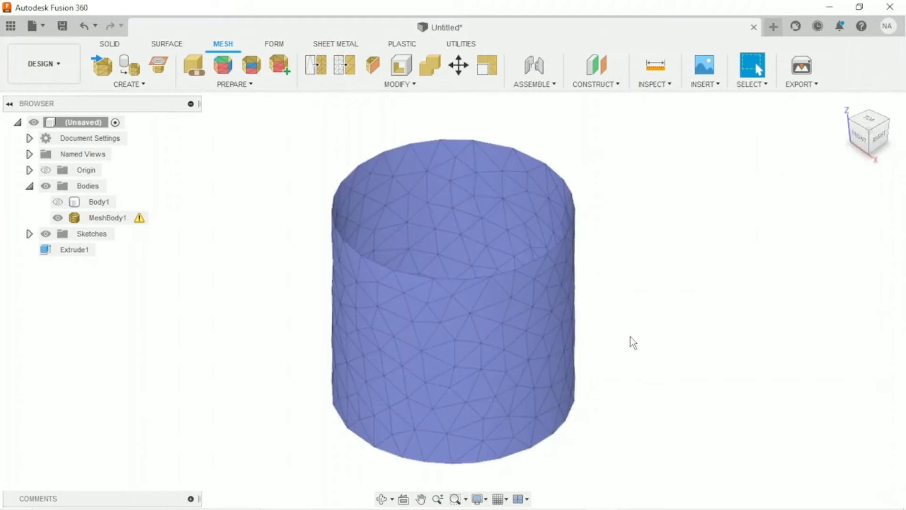
{"action": "scroll", "coordinate": [630, 336], "scroll_direction": "down", "scroll_amount": 3}
{"action": "middle_click_drag", "start_coordinate": [629, 336], "coordinate": [627, 328]}
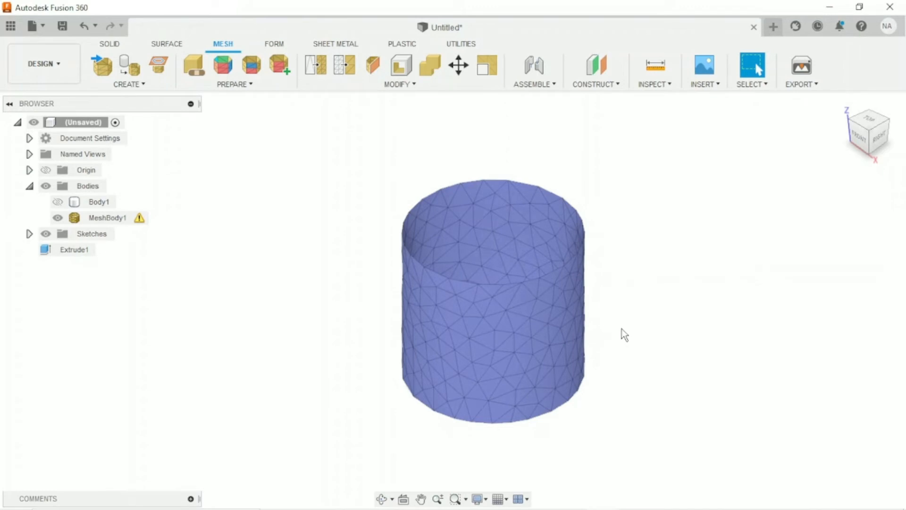
{"action": "middle_click_drag", "start_coordinate": [628, 327], "coordinate": [600, 322]}
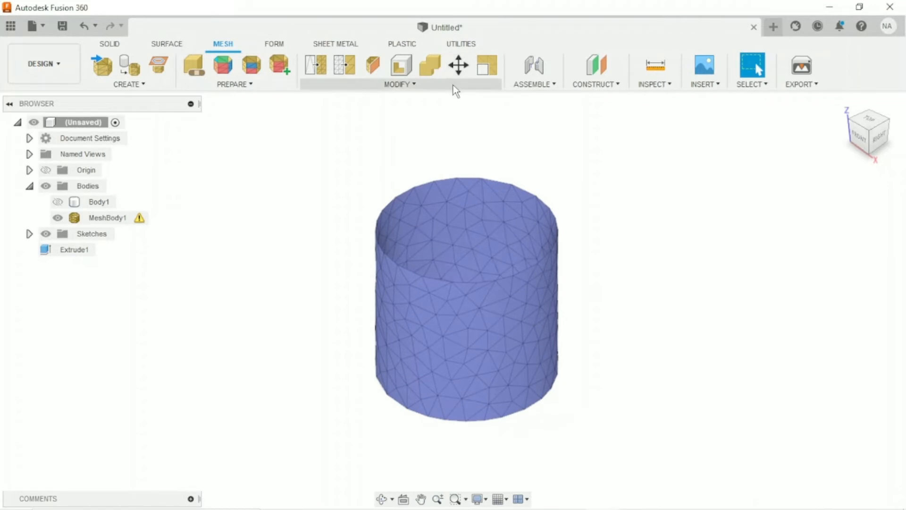
{"action": "left_click", "coordinate": [454, 86]}
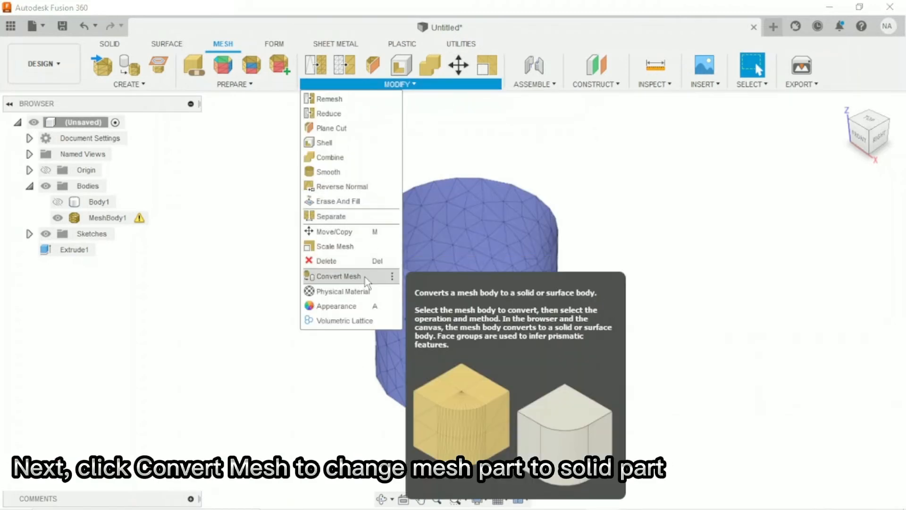
{"action": "left_click", "coordinate": [364, 277]}
{"action": "left_click", "coordinate": [391, 284]}
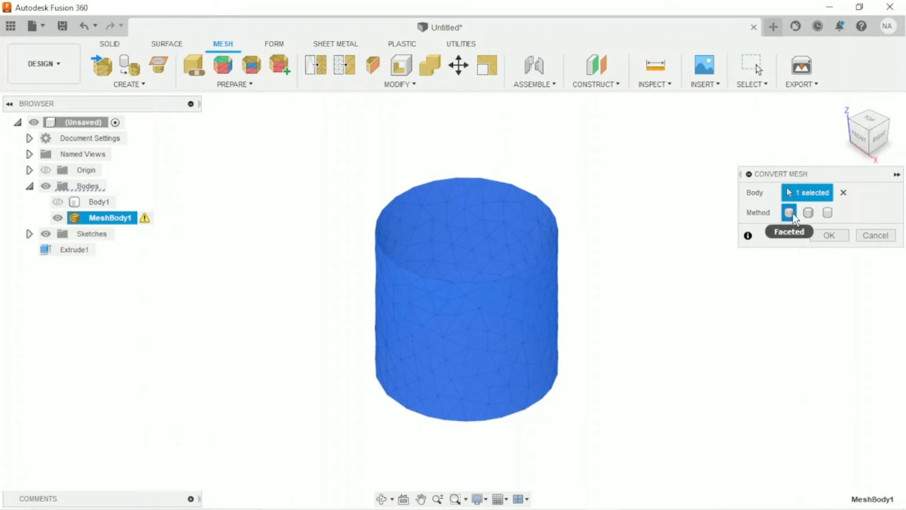
{"action": "left_click", "coordinate": [823, 237]}
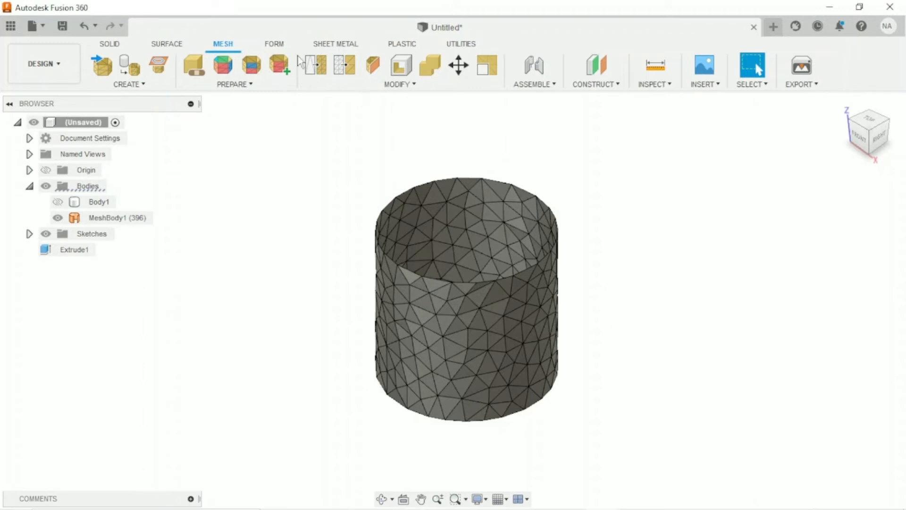
Create a Form pipe along all triangle edges of the faceted surface body, using Select Edge Priority to pick the path.
{"action": "left_click", "coordinate": [279, 47]}
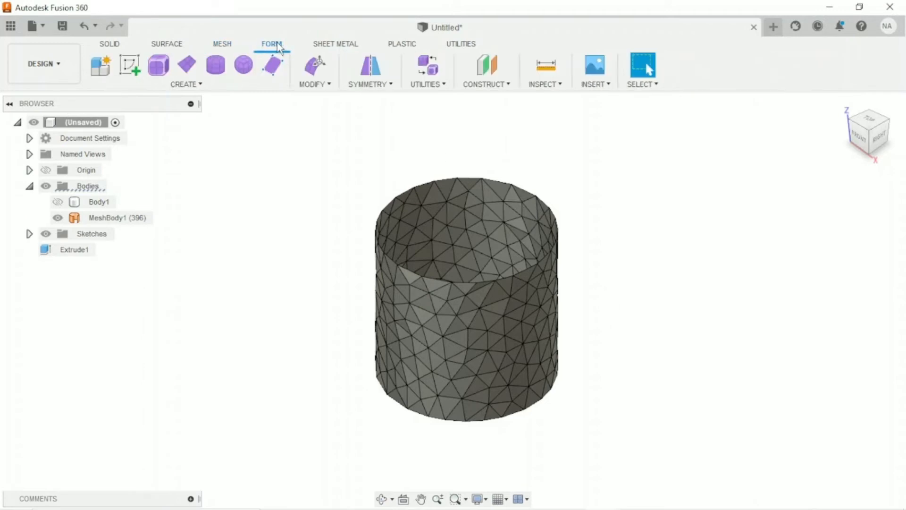
{"action": "left_click", "coordinate": [250, 85]}
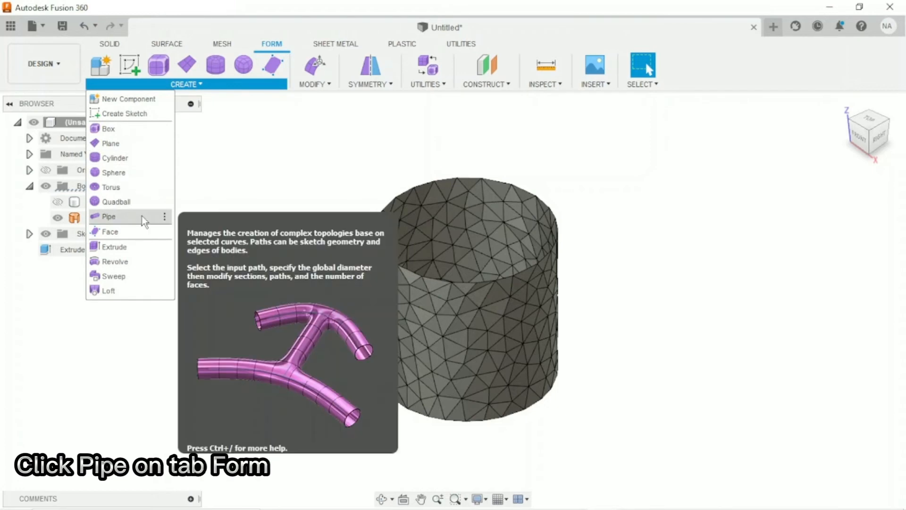
{"action": "left_click", "coordinate": [142, 217]}
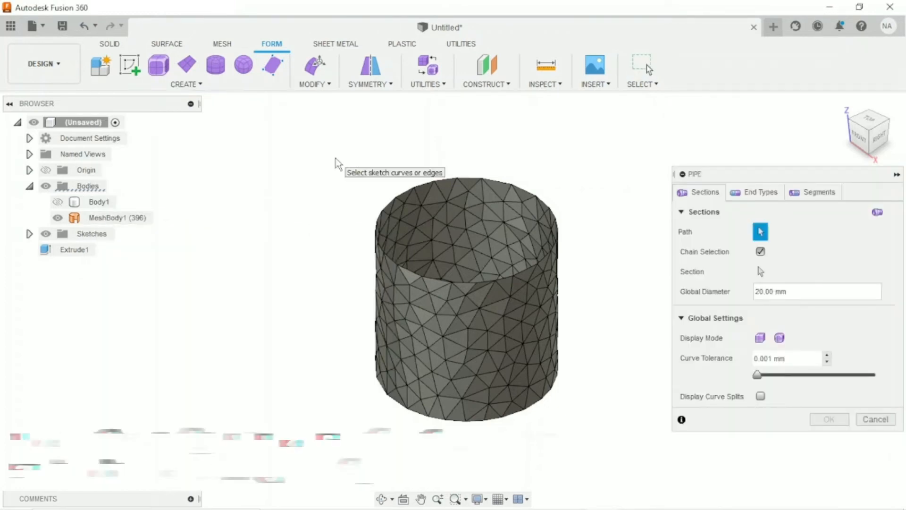
{"action": "left_click", "coordinate": [646, 85]}
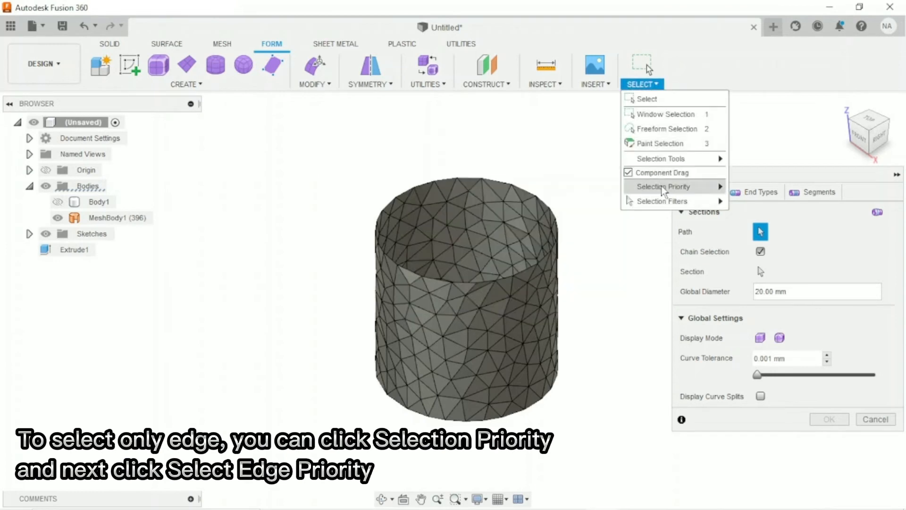
{"action": "mouse_move", "coordinate": [664, 187]}
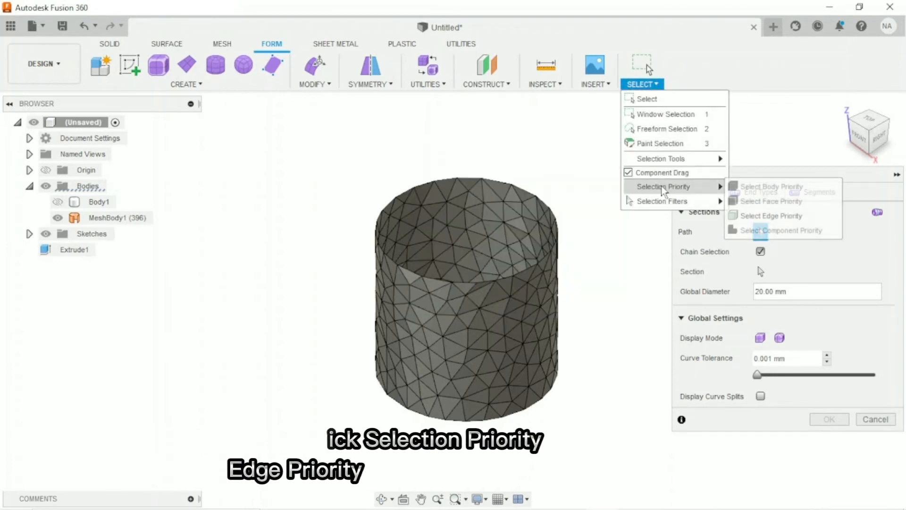
{"action": "left_click", "coordinate": [763, 216]}
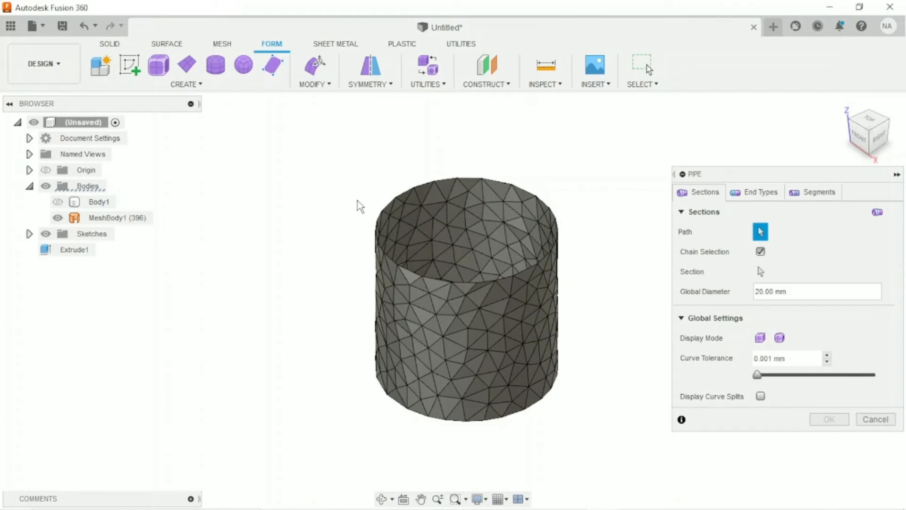
{"action": "left_click", "coordinate": [583, 435]}
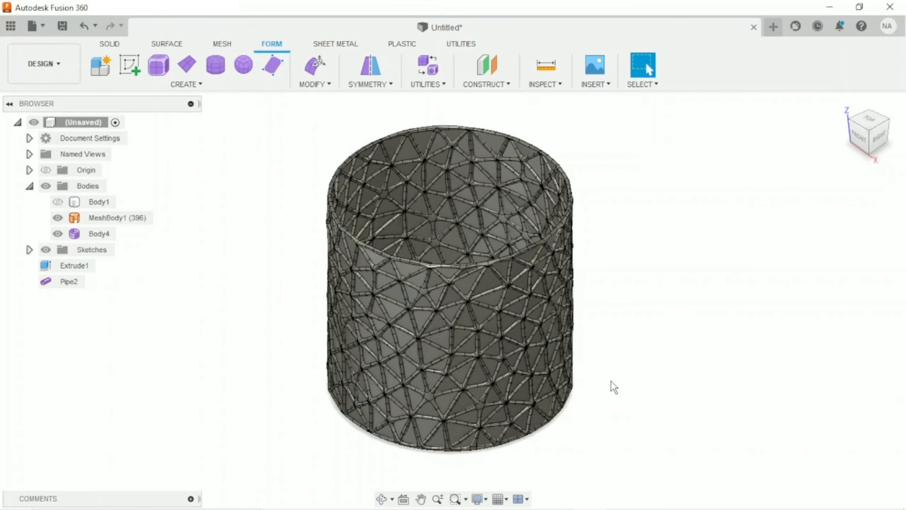
Hide the faceted surface body so only the pipe lattice is shown, and inspect the lattice from several sides.
{"action": "middle_click_drag", "start_coordinate": [614, 387], "coordinate": [486, 370], "text": "shift"}
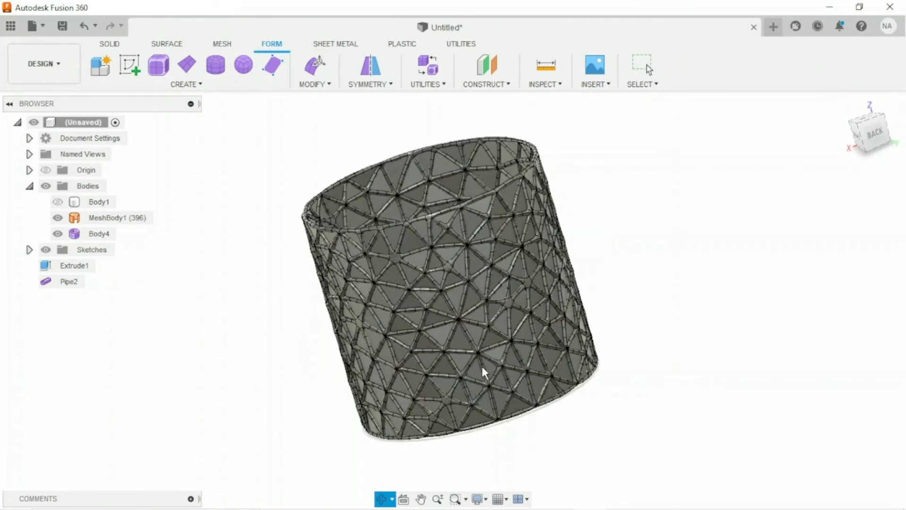
{"action": "left_click", "coordinate": [844, 104]}
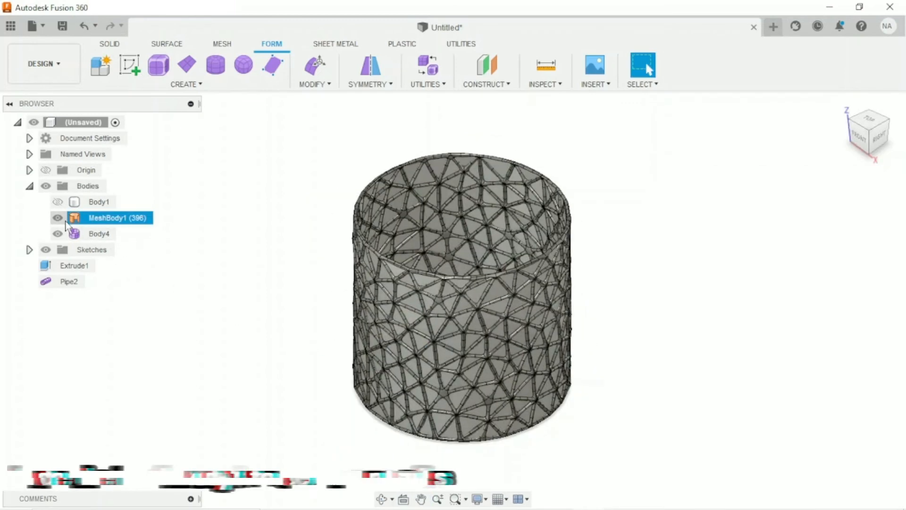
{"action": "left_click", "coordinate": [58, 218]}
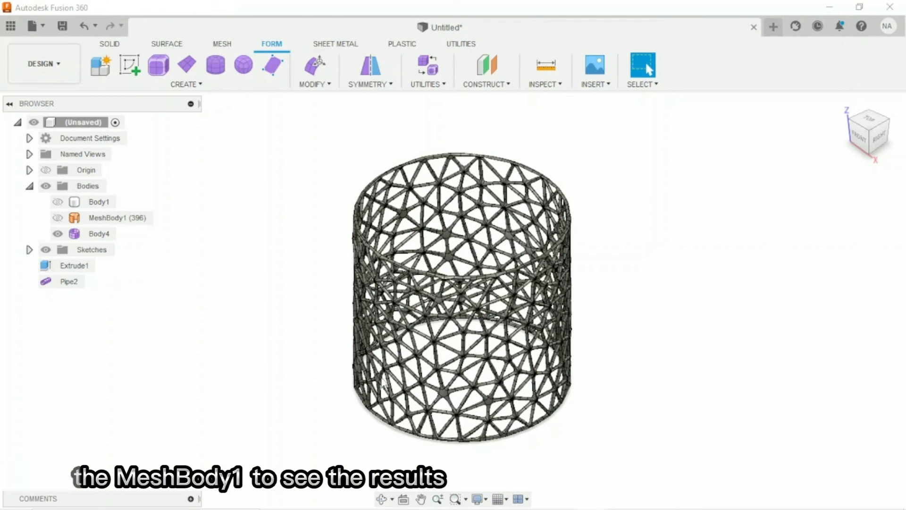
{"action": "middle_click_drag", "start_coordinate": [585, 326], "coordinate": [646, 68], "text": "shift"}
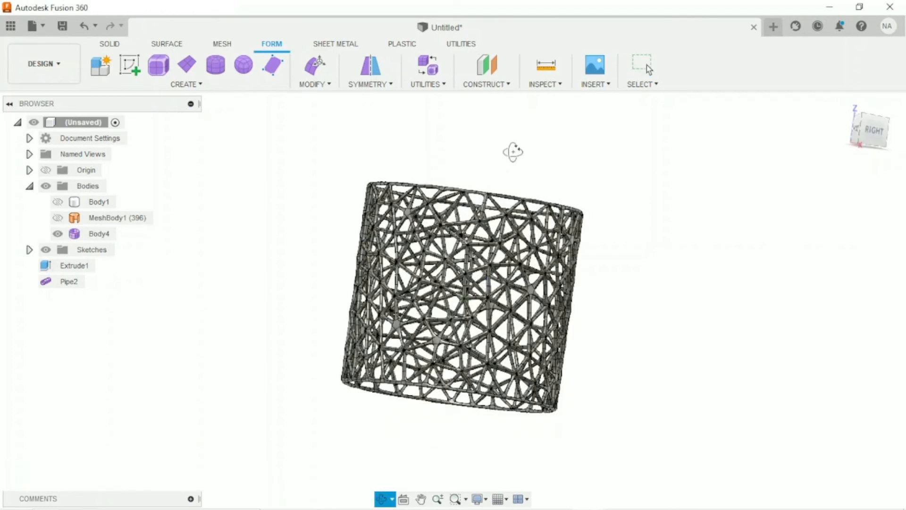
{"action": "middle_click_drag", "start_coordinate": [512, 151], "coordinate": [426, 295], "text": "shift"}
{"action": "key", "text": "Escape"}
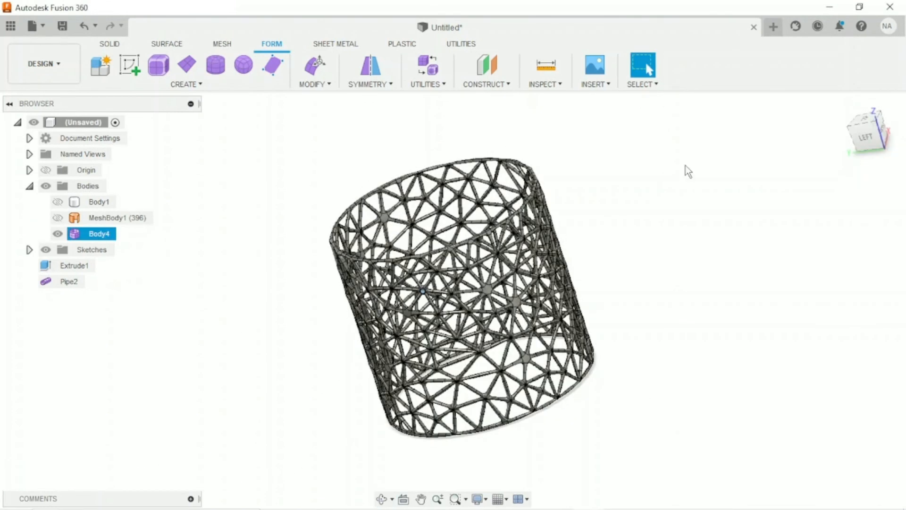
{"action": "left_click", "coordinate": [841, 109]}
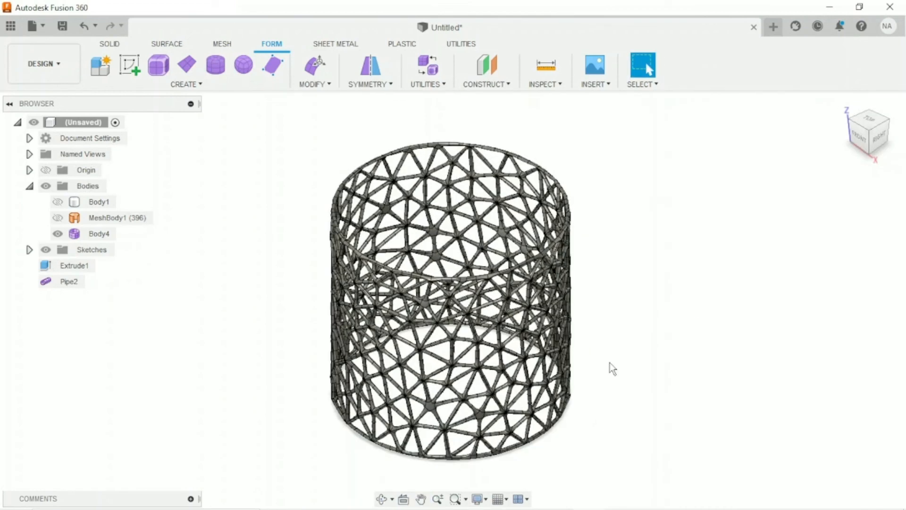
Create a section analysis of the lattice on the YZ plane with From Component color and hatching, and hide the analysis to show the whole lattice.
{"action": "left_click", "coordinate": [110, 43]}
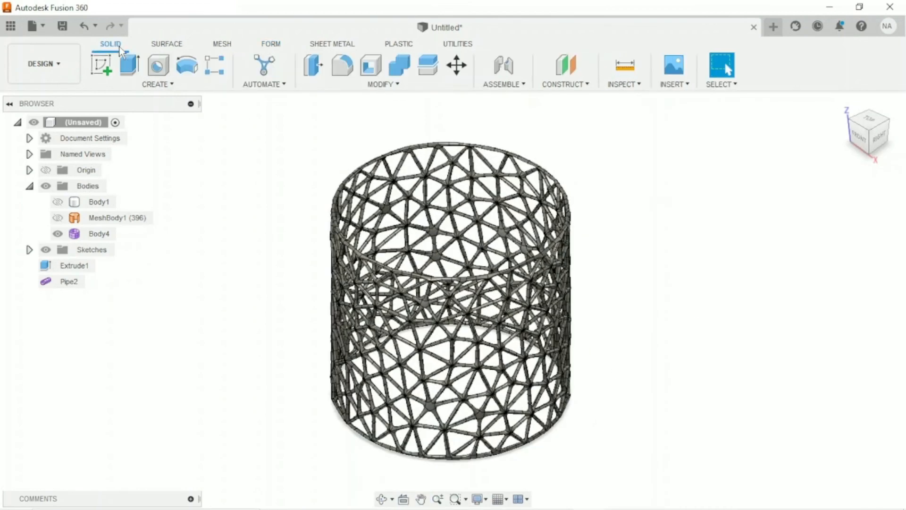
{"action": "left_click", "coordinate": [616, 85]}
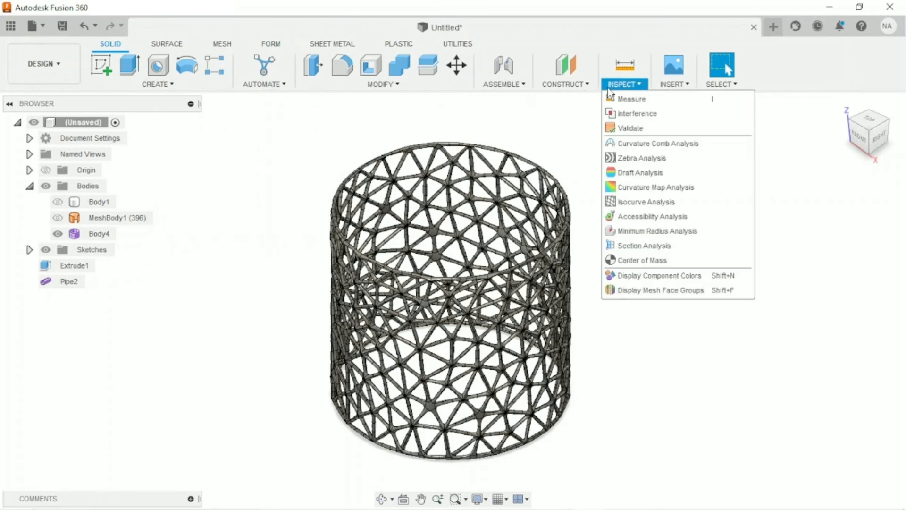
{"action": "left_click", "coordinate": [625, 247]}
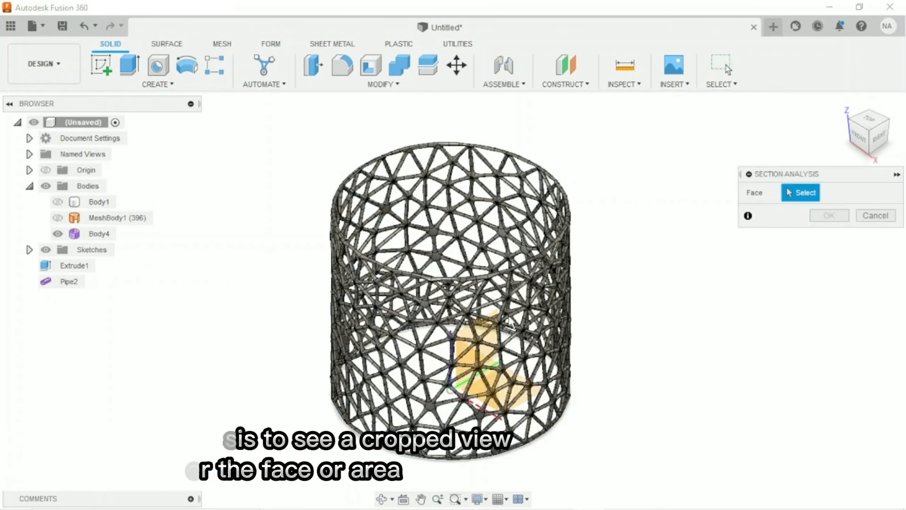
{"action": "left_click", "coordinate": [491, 333]}
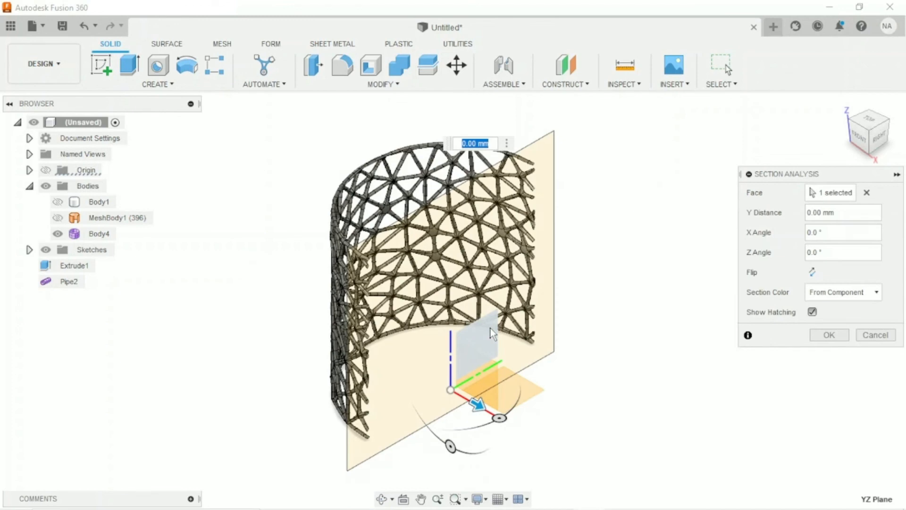
{"action": "middle_click_drag", "start_coordinate": [570, 344], "coordinate": [526, 229], "text": "shift"}
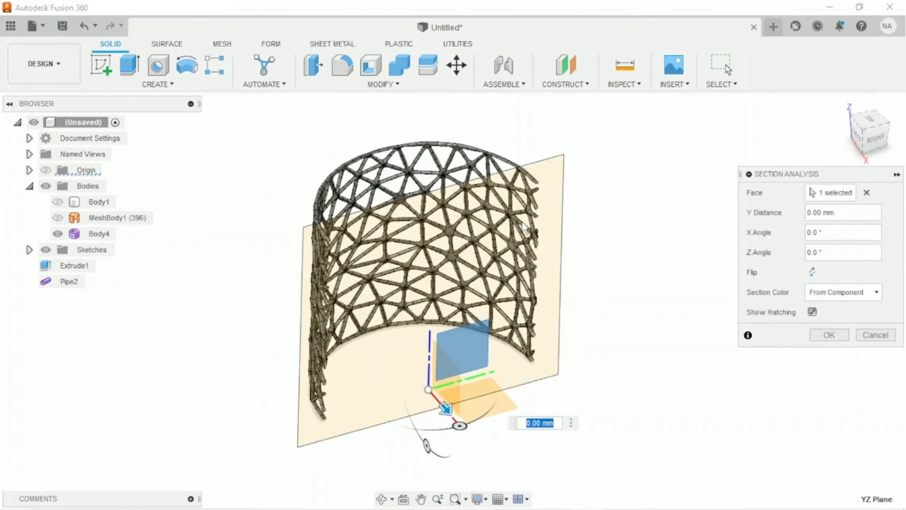
{"action": "left_click", "coordinate": [846, 106]}
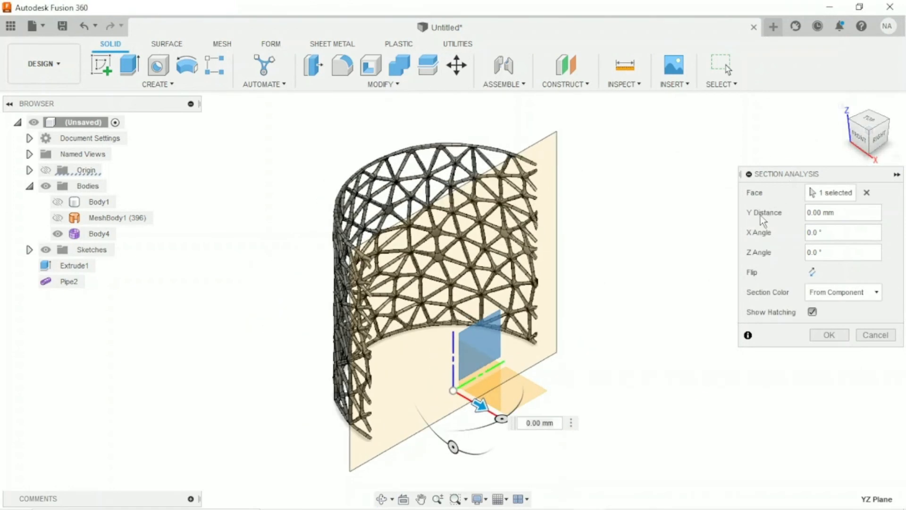
{"action": "left_click", "coordinate": [842, 291]}
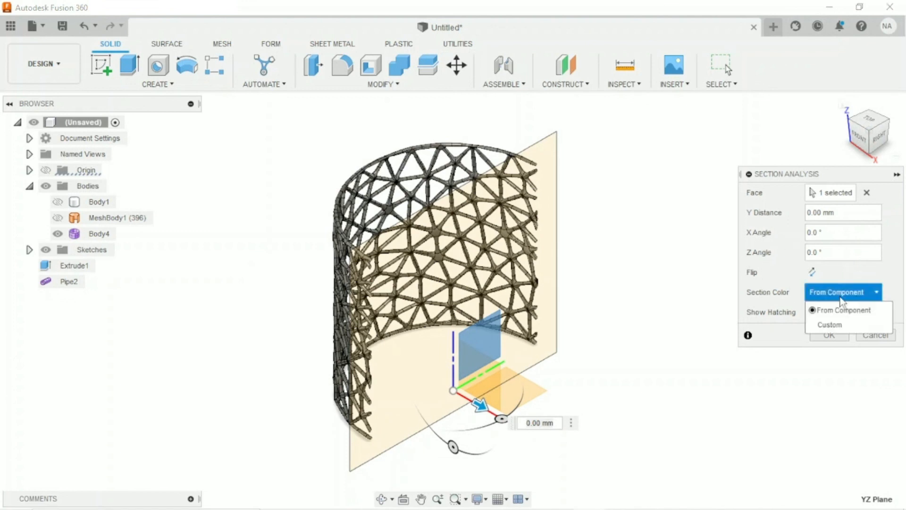
{"action": "left_click", "coordinate": [833, 309]}
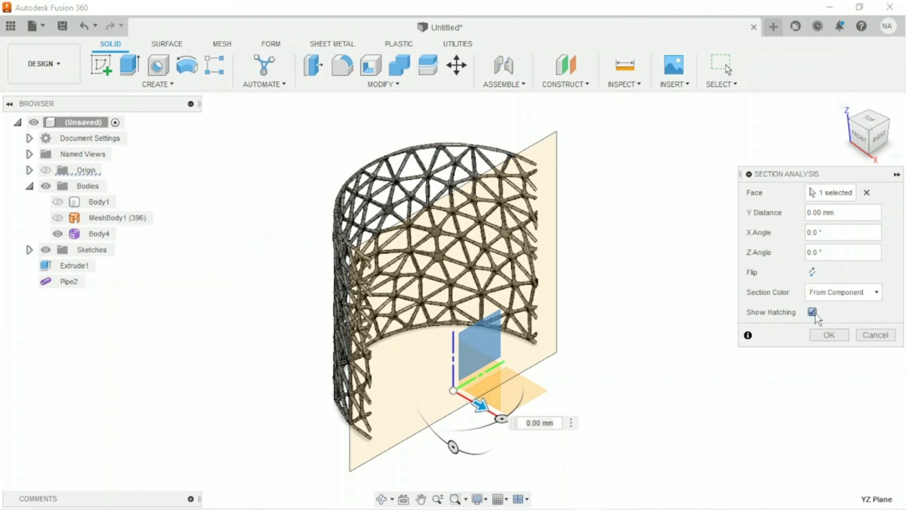
{"action": "left_click", "coordinate": [829, 335]}
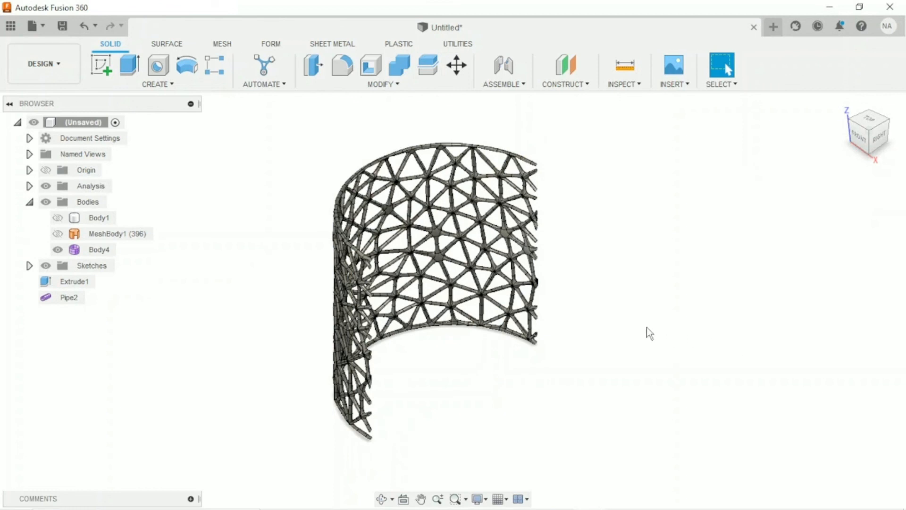
{"action": "middle_click_drag", "start_coordinate": [647, 327], "coordinate": [629, 324], "text": "shift"}
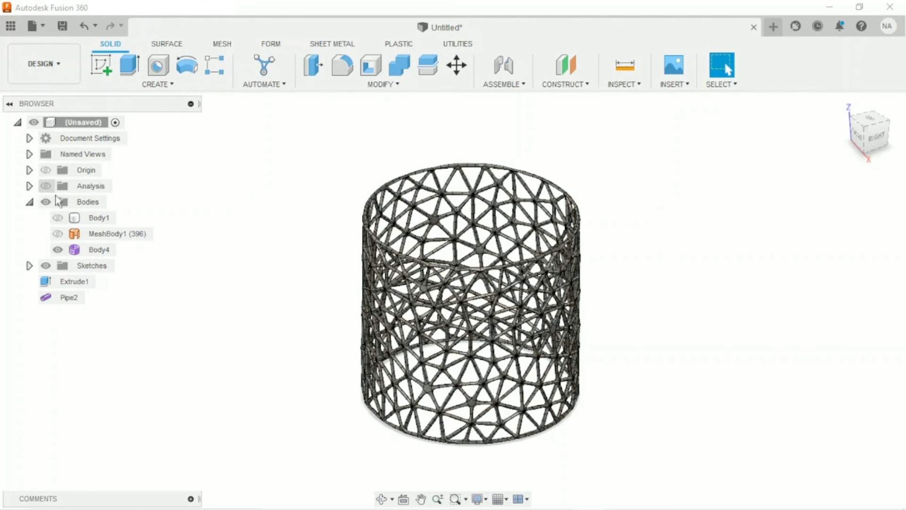
{"action": "middle_click_drag", "start_coordinate": [343, 277], "coordinate": [348, 265]}
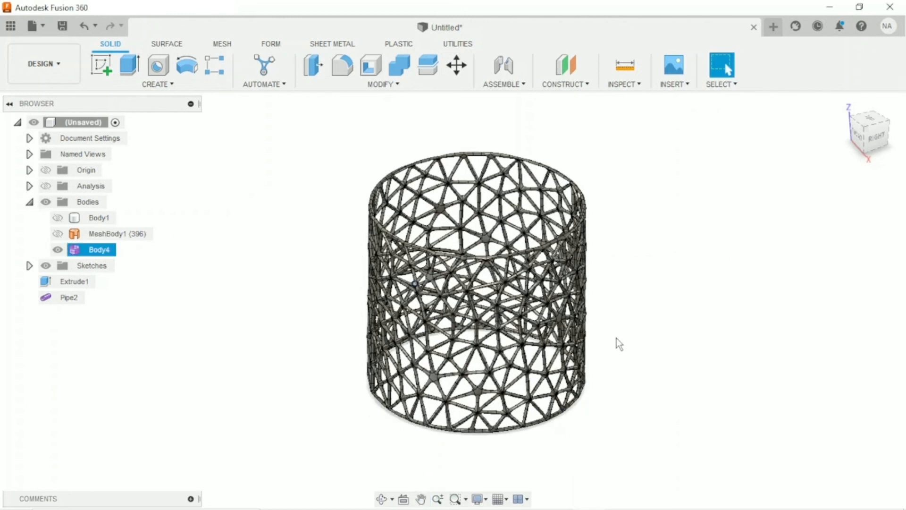